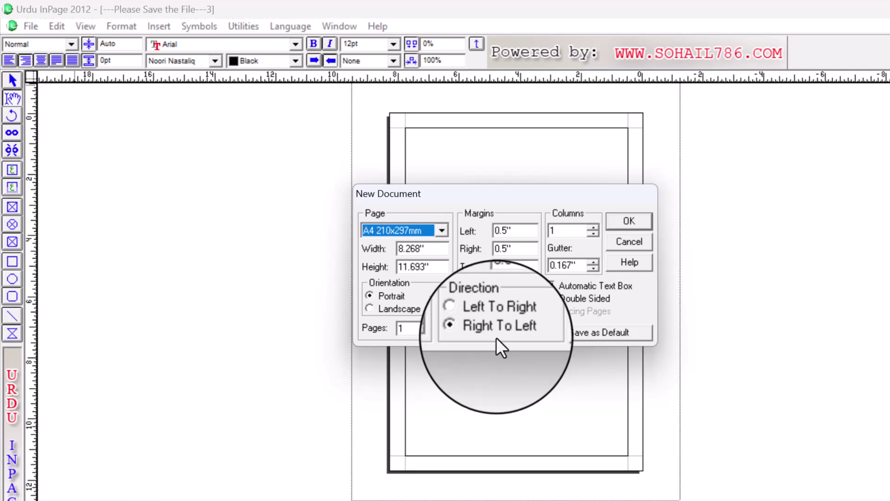
Cancel the new document and examine the context menu of the empty page's text box
click(636, 243)
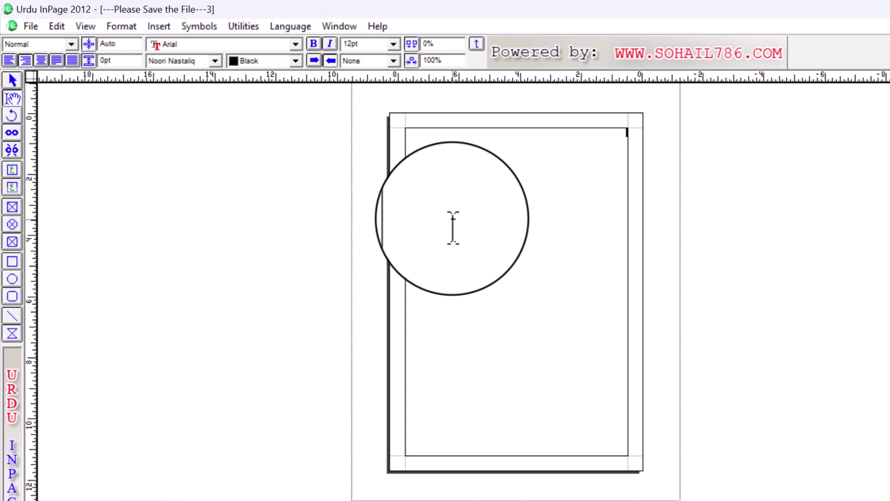
right_click(453, 222)
right_click(489, 161)
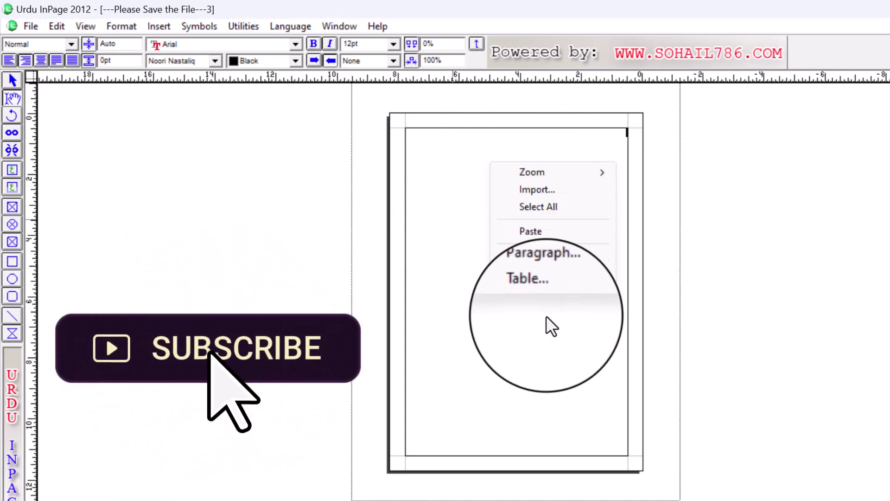
click(443, 146)
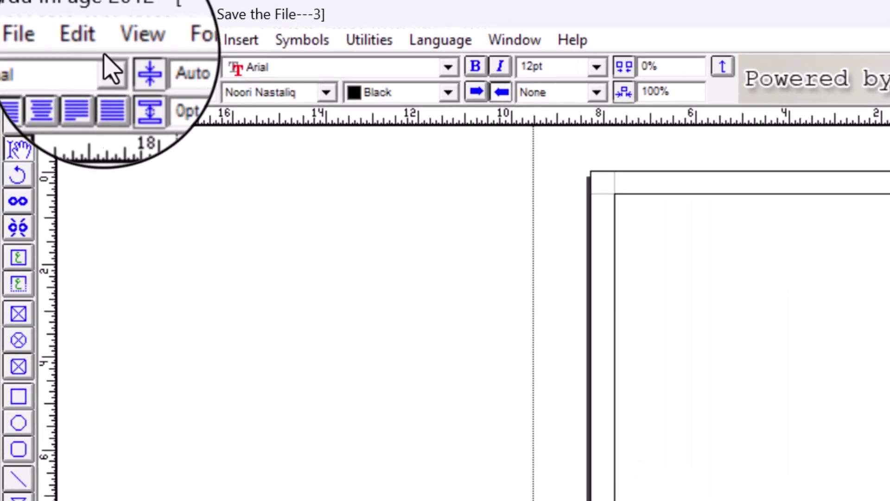
Set the application type to Right To Left in the application preferences
click(78, 40)
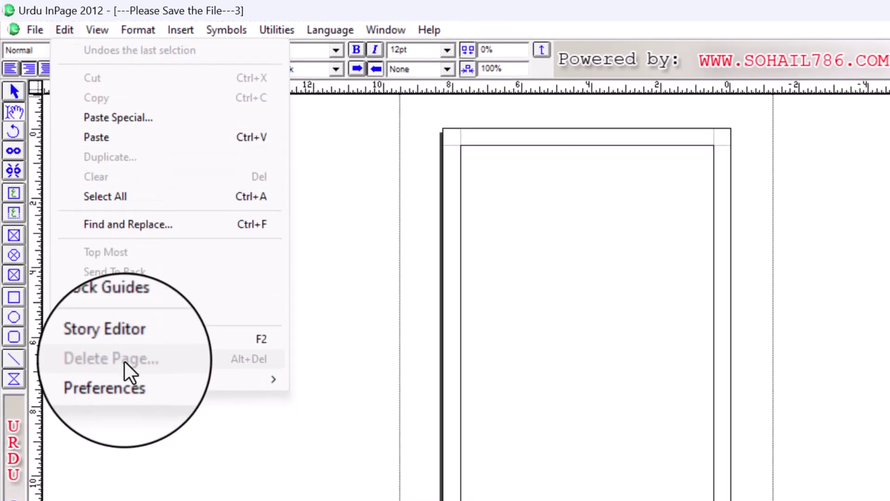
mouse_move(136, 381)
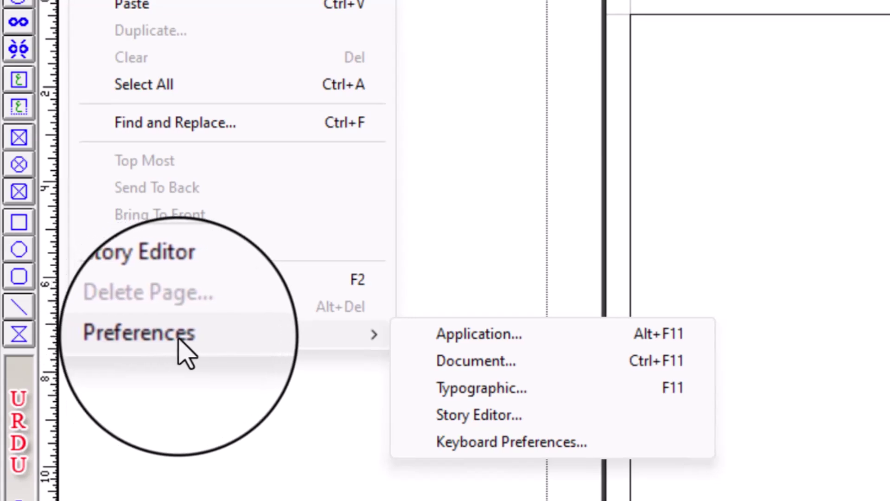
click(457, 337)
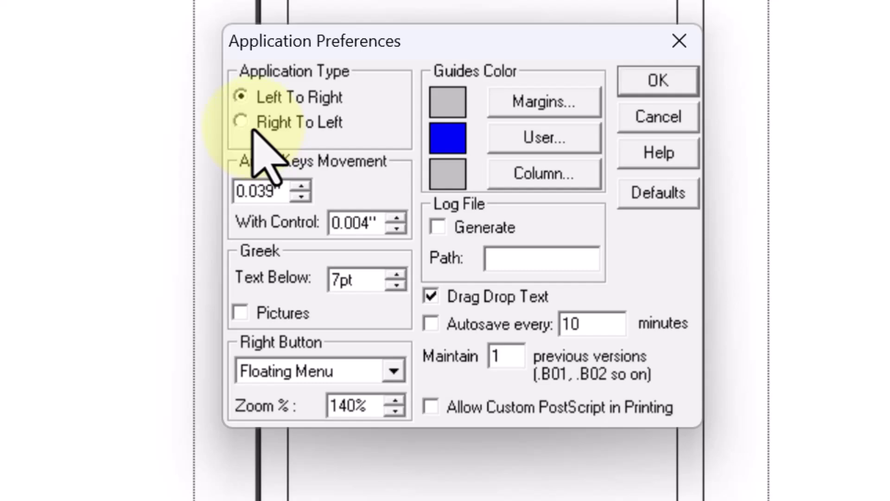
click(240, 120)
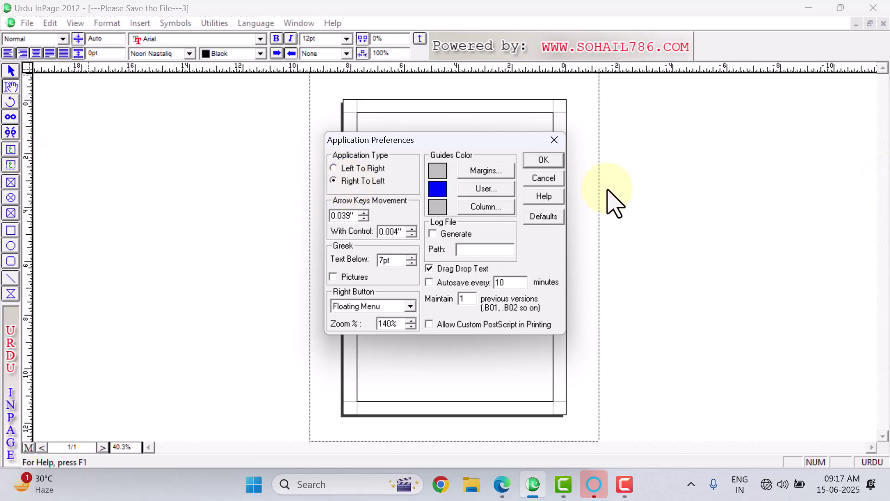
click(543, 160)
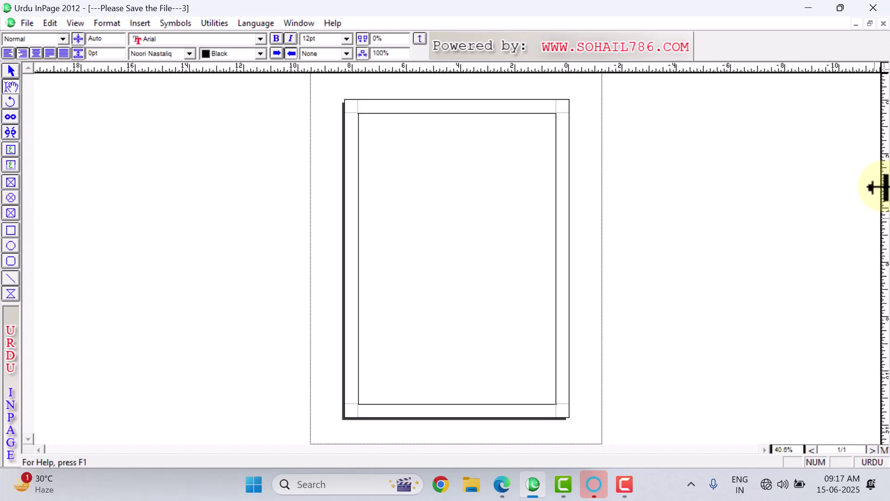
Restore the application type to Left To Right in the application preferences
click(28, 23)
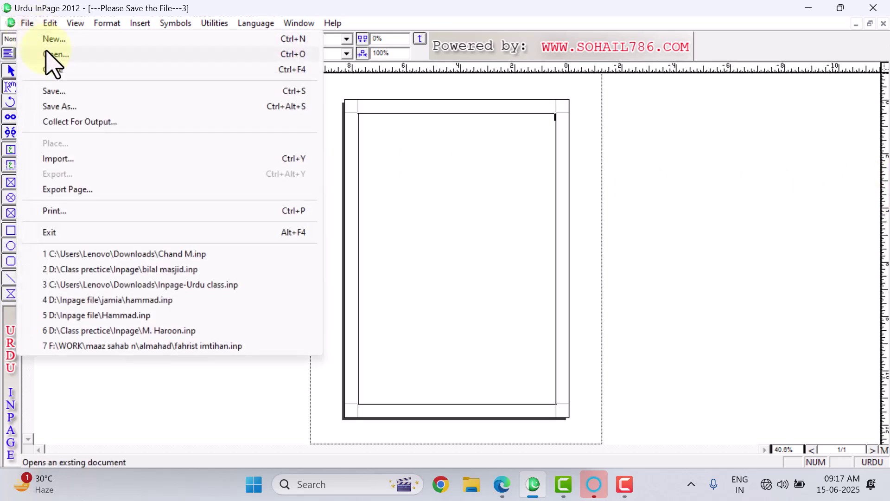
click(50, 22)
mouse_move(105, 294)
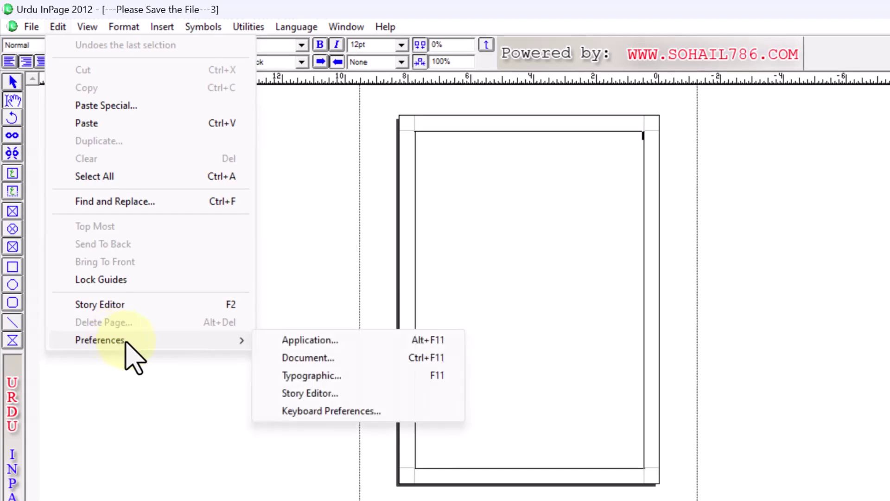
click(324, 342)
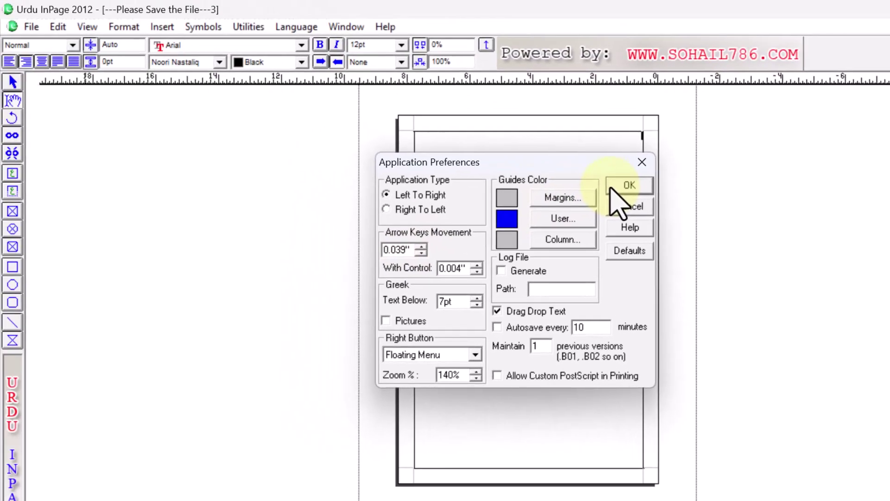
click(571, 114)
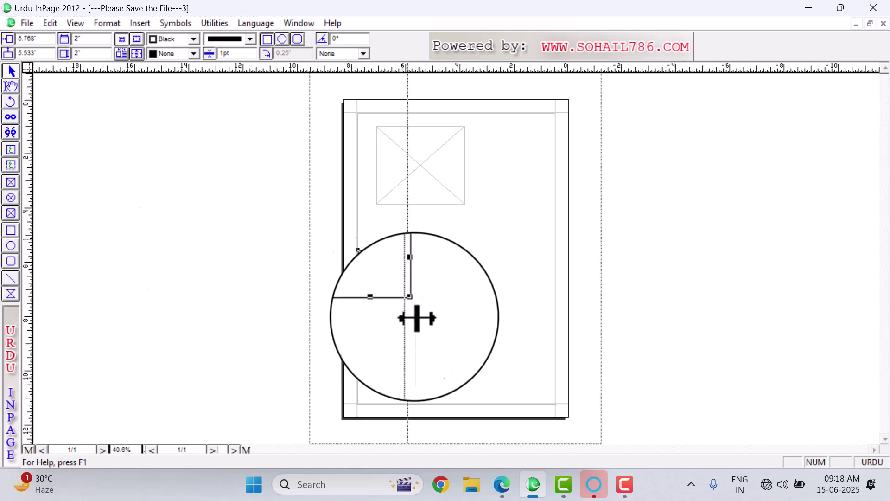
Place a vertical guide along the 2" square's right edge and nudge the overlapping square down to a vertical position of 7.873"
drag(414, 317, 411, 317)
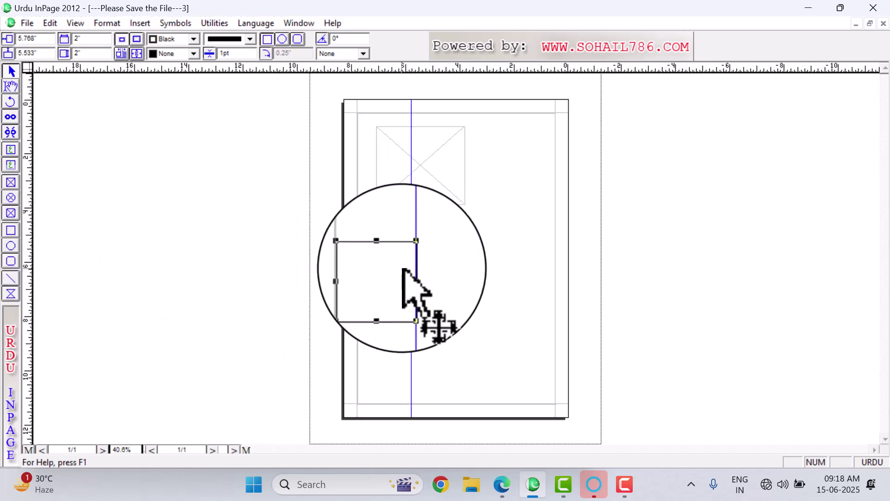
click(372, 280)
click(372, 280)
key(Down)
key(Down)
key(Down)
key(Down)
key(Down)
key(Down)
key(Down)
key(Down)
key(Down)
key(Down)
key(Down)
key(Down)
key(Down)
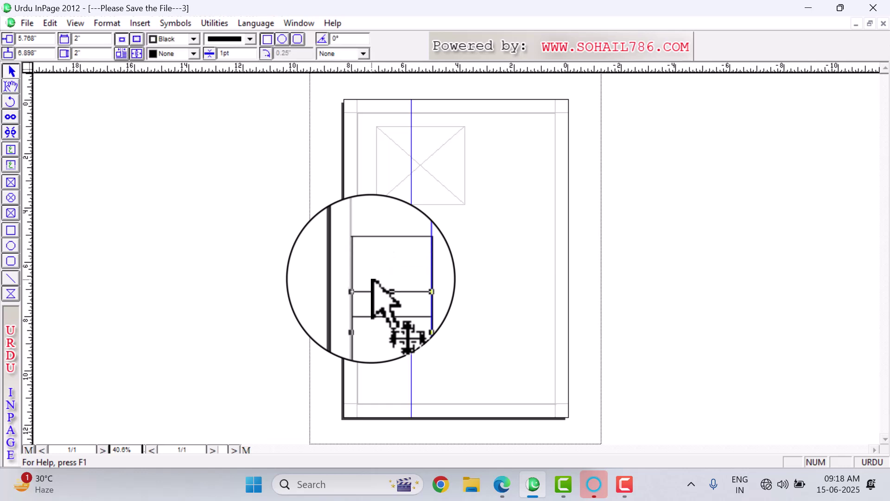
key(Down)
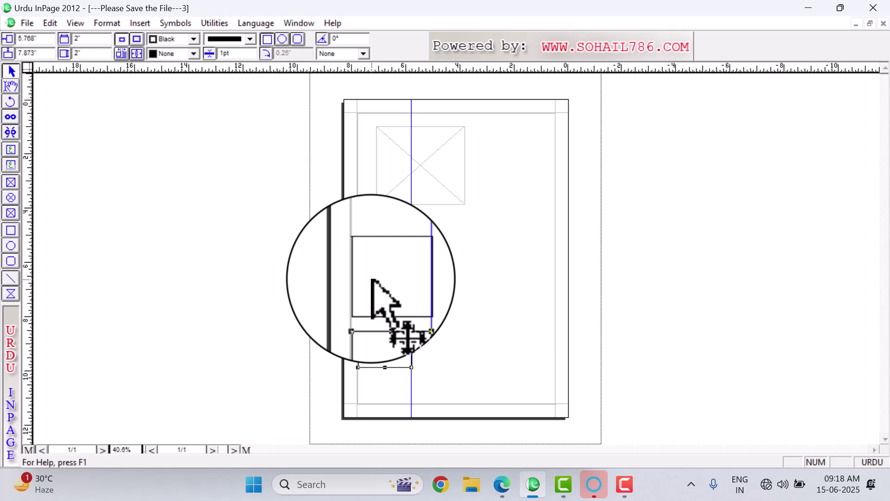
At 100% zoom, nudge the upper square right in small increments to a horizontal position of 5.3"
right_click(371, 280)
mouse_move(407, 288)
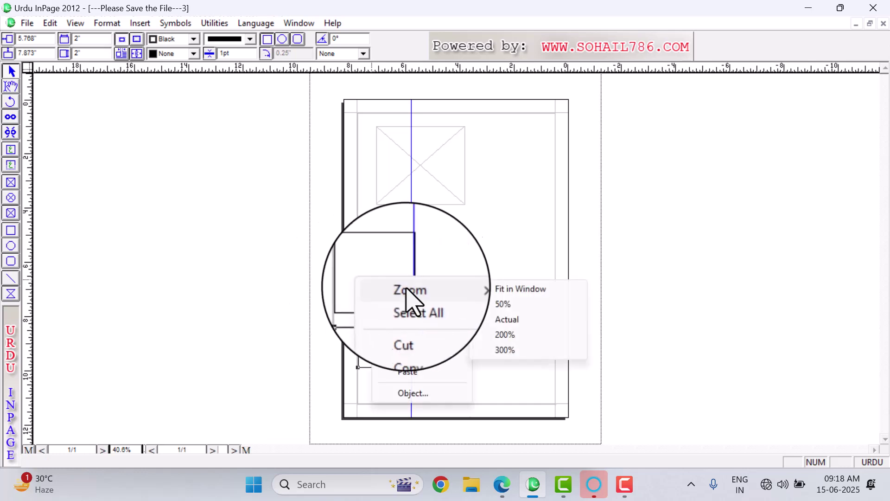
click(510, 289)
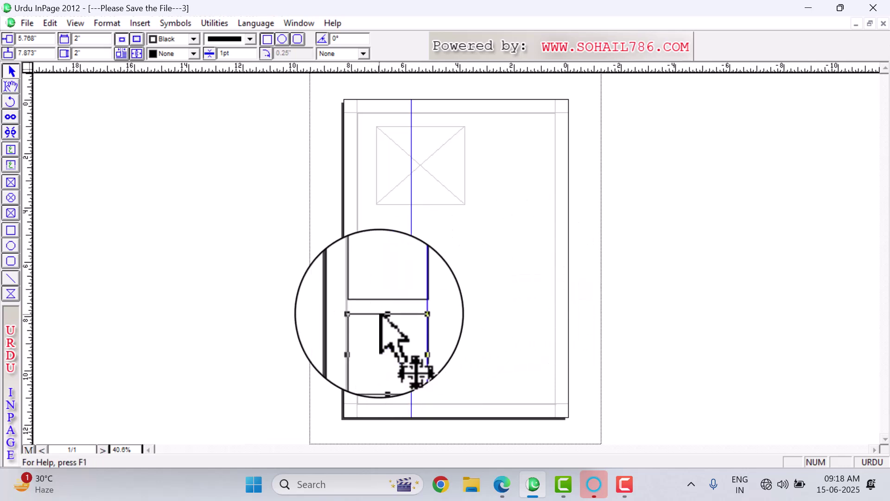
key(ctrl+1)
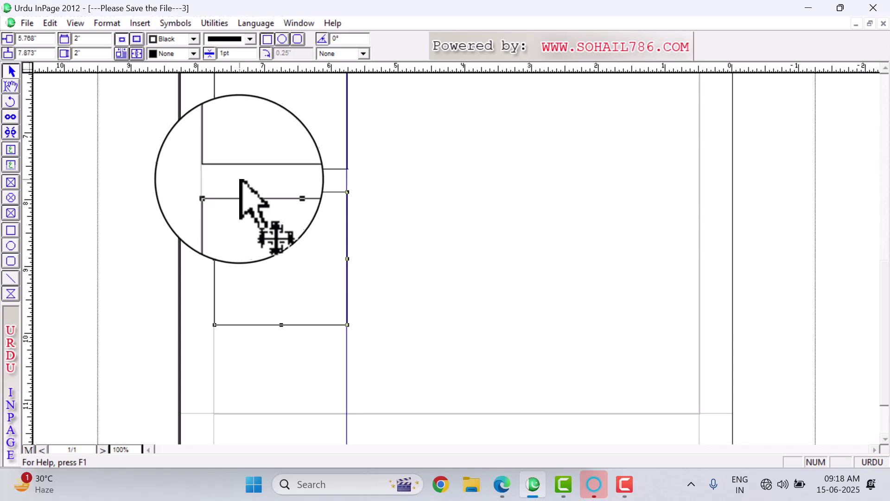
drag(239, 180, 236, 167)
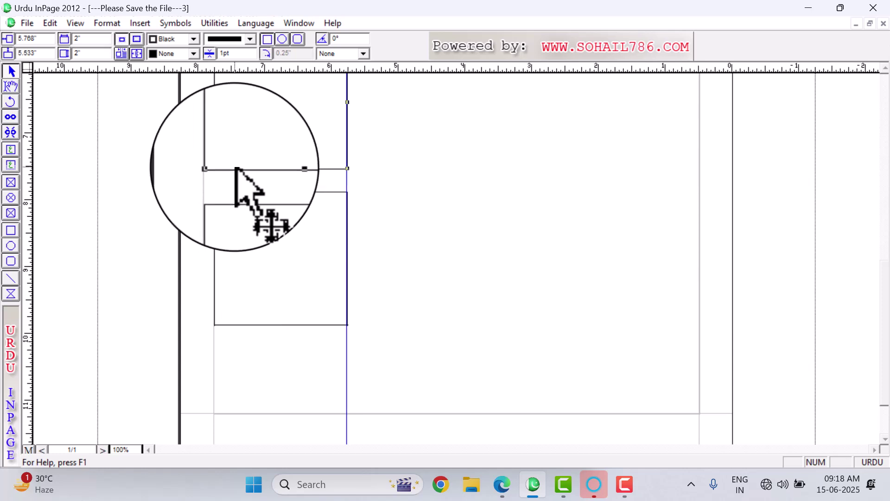
key(Right)
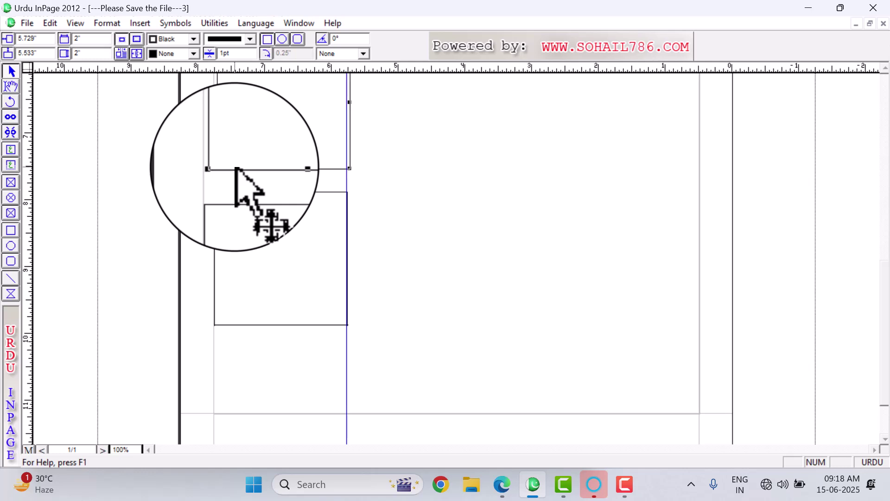
key(Right)
key(Right)
key(Right)
key(Right)
key(Right)
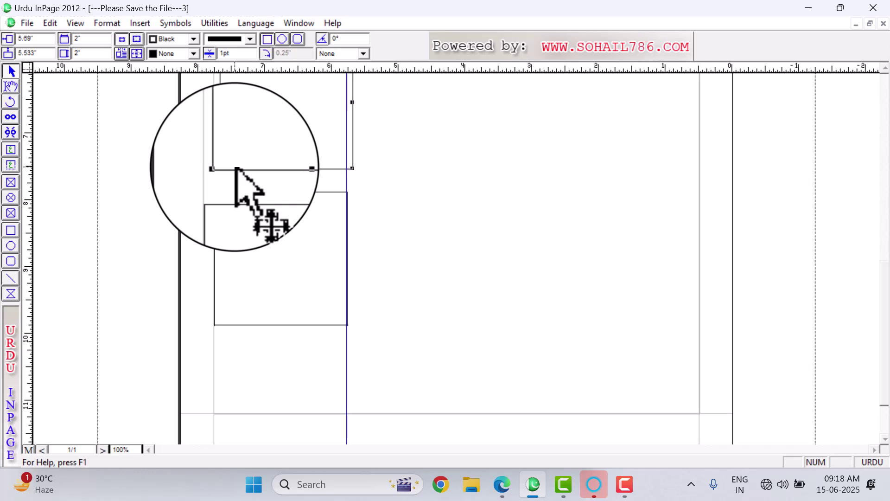
key(Right)
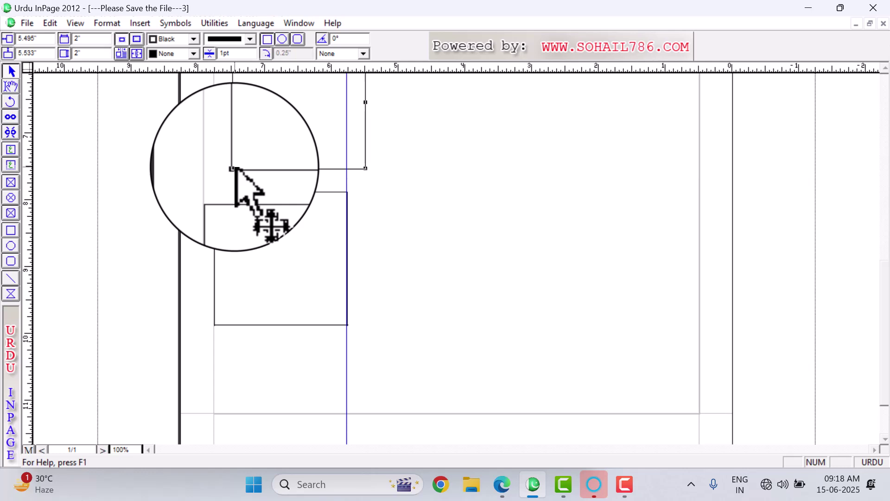
key(Right)
key(Right)
key(Right)
key(Right)
key(Right)
key(Right)
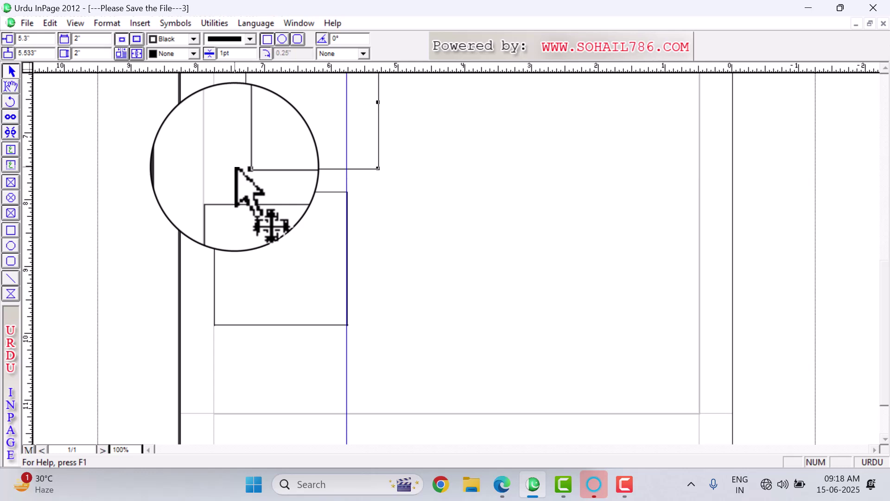
Nudge the upper square back left to 5.768" so its right edge lines up with the vertical guide
key(Left)
key(Left)
key(Left)
key(Left)
key(Left)
key(Left)
key(Left)
key(Left)
key(Left)
key(Left)
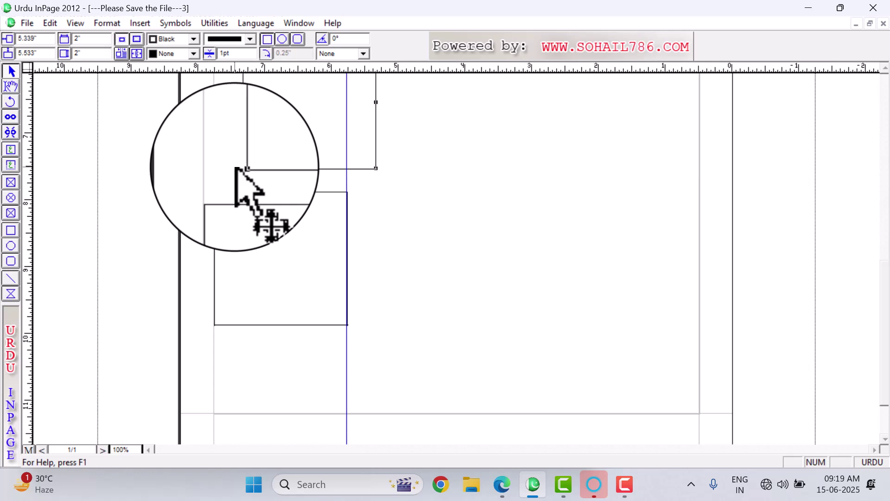
key(Left)
key(Left)
key(Left)
key(Left)
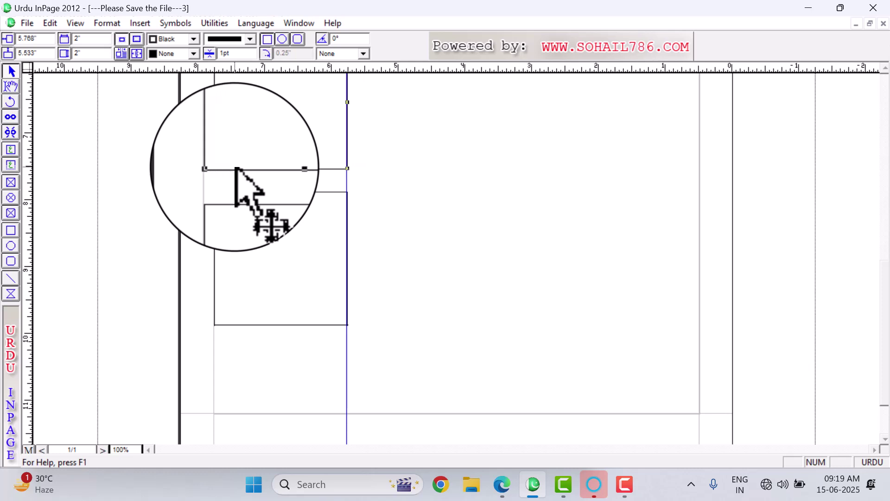
key(Right)
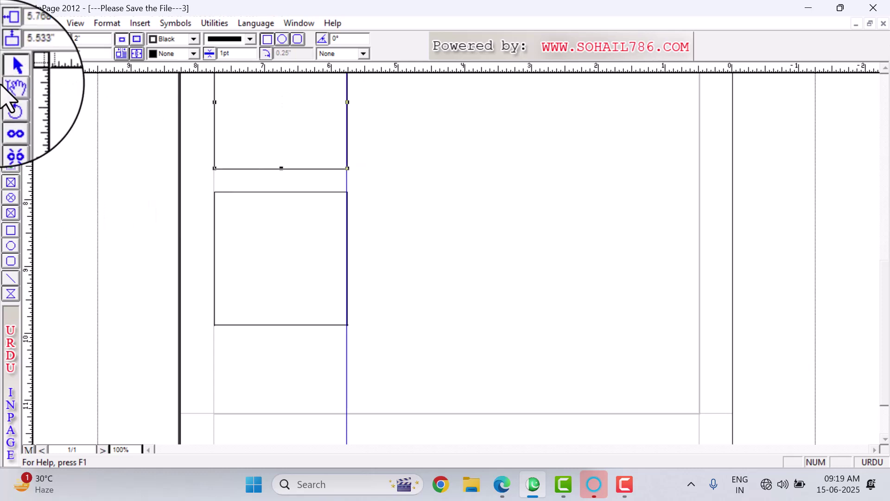
Set the arrow keys movement to 1" in the application preferences
click(51, 22)
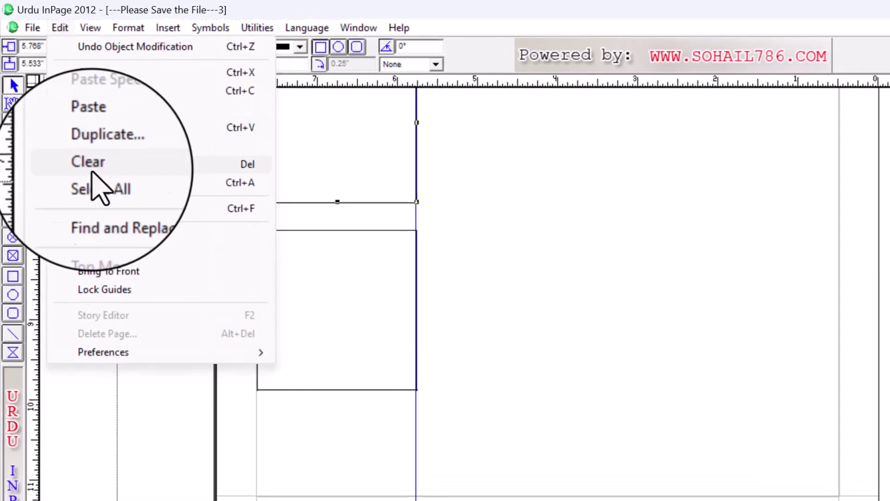
mouse_move(126, 296)
click(332, 352)
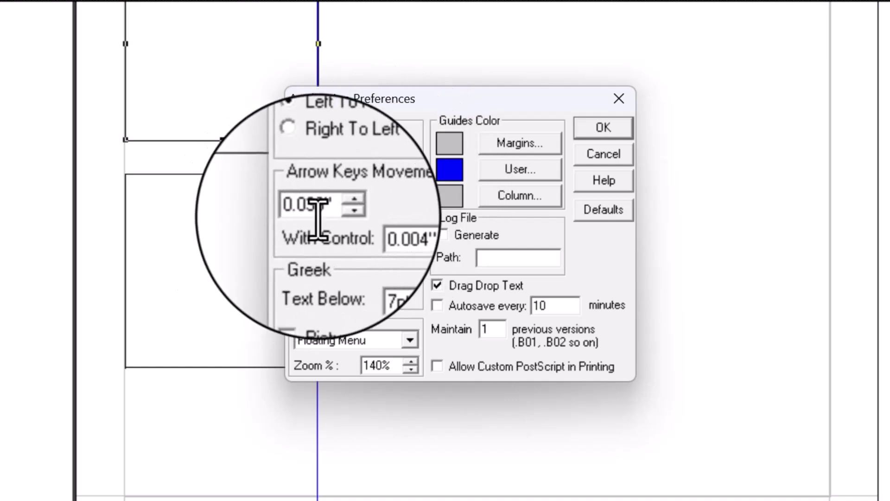
double_click(325, 208)
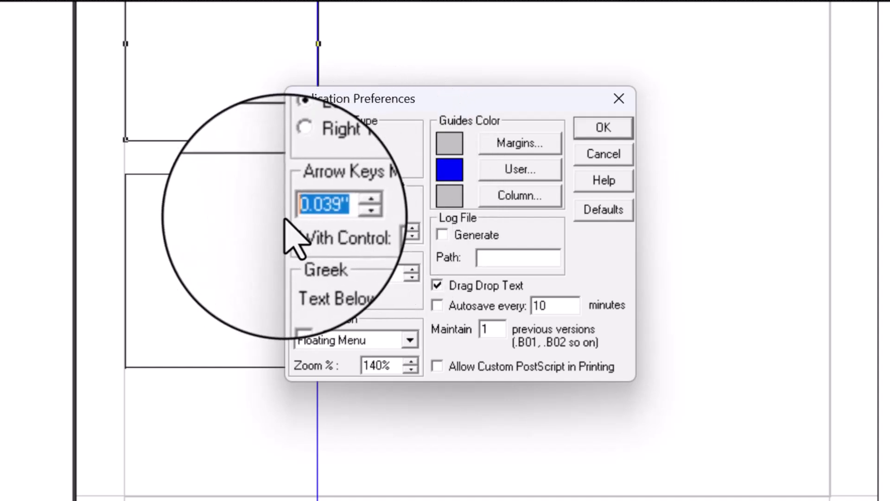
text(1)
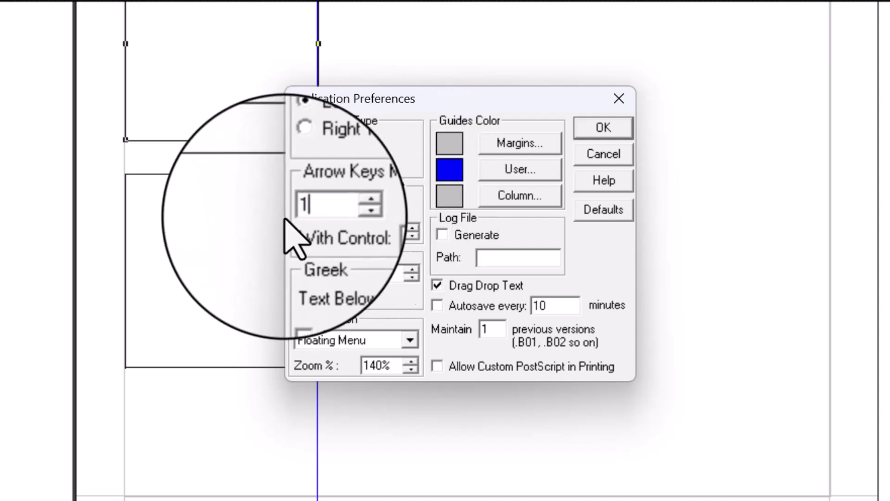
click(605, 127)
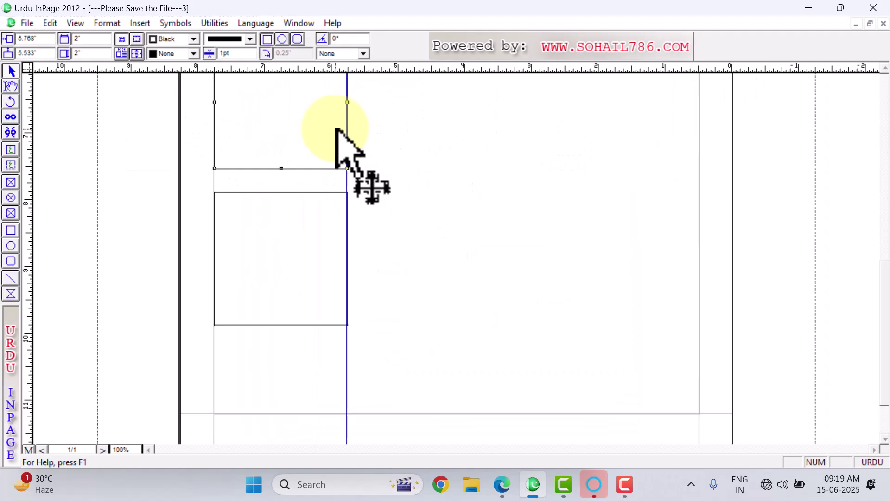
Nudge the upper square right to a horizontal position of 3.768" and back left to the guide in 1" increments
key(Right)
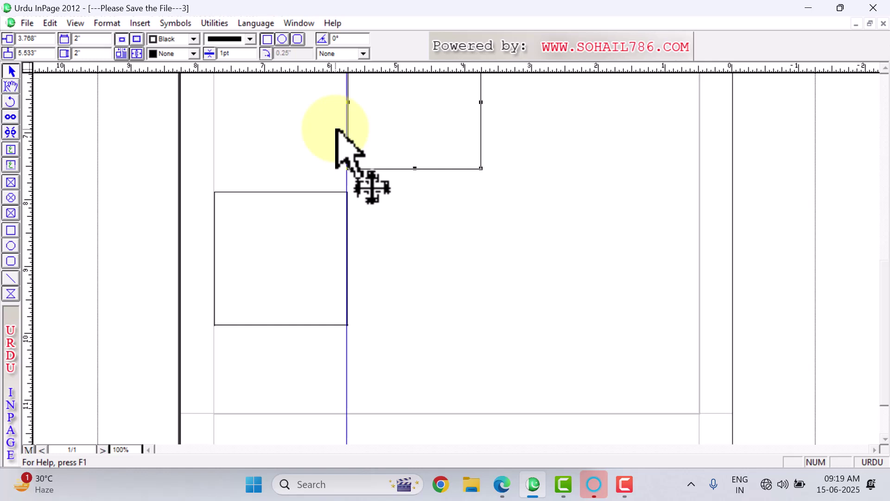
key(Left)
key(Left)
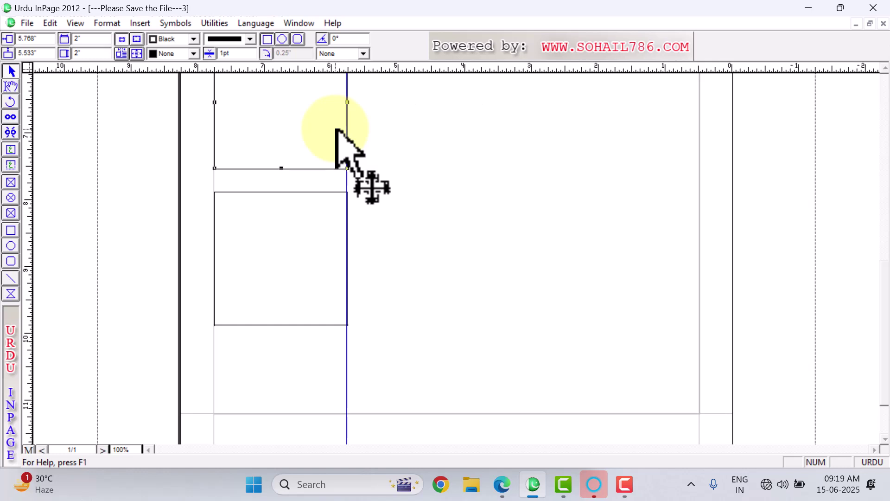
Check the arrow keys movement with Control in the application preferences, and inspect the upper square against the vertical guide at 200% zoom
scroll(234, 116, down, 2)
click(50, 22)
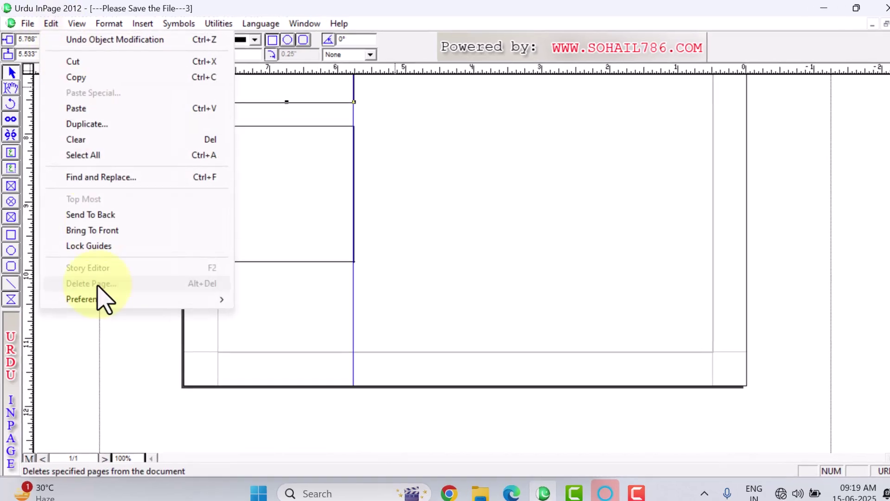
mouse_move(81, 299)
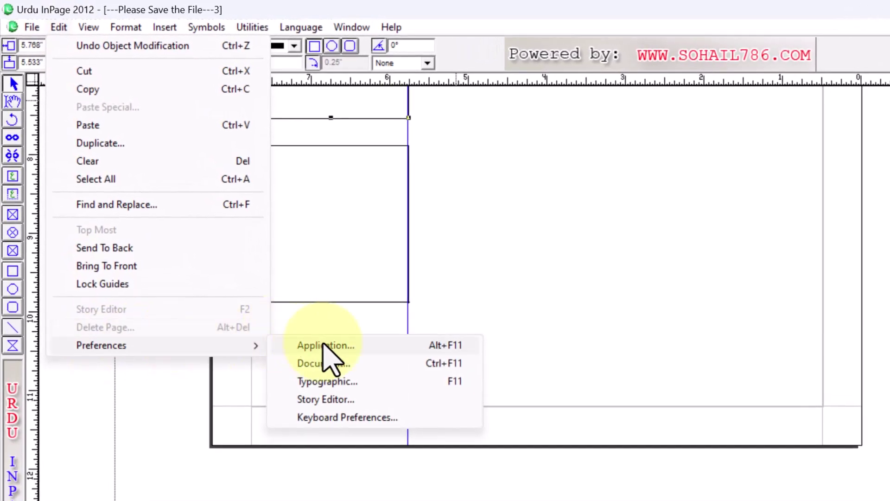
click(278, 300)
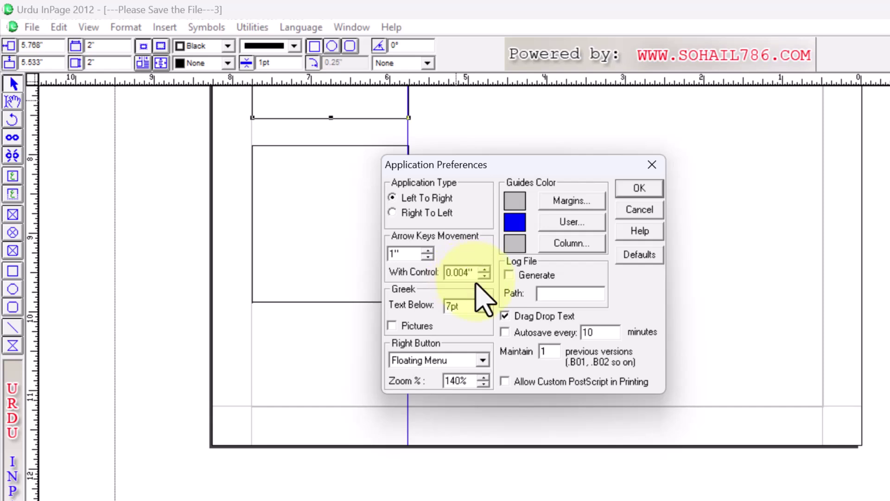
click(639, 210)
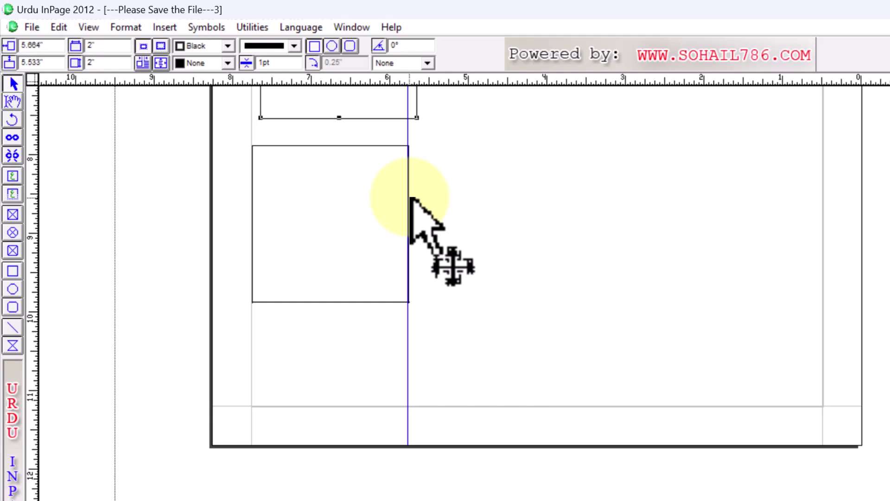
key(ctrl+2)
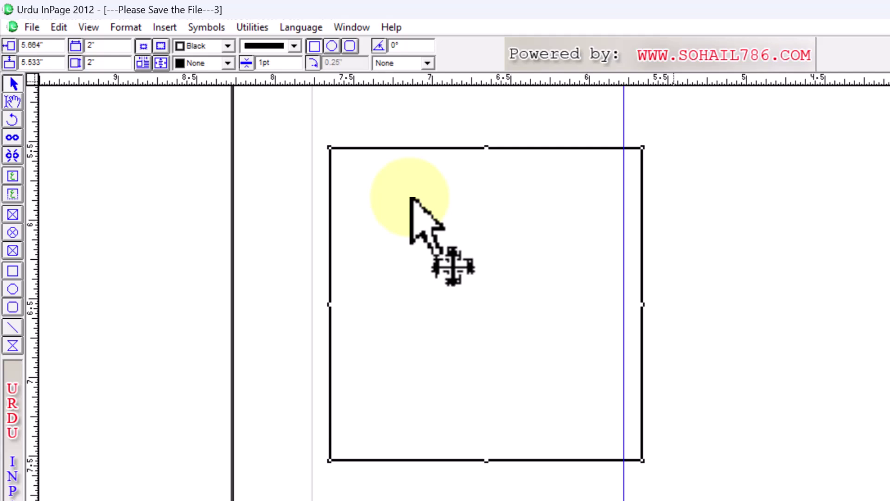
key(ctrl+1)
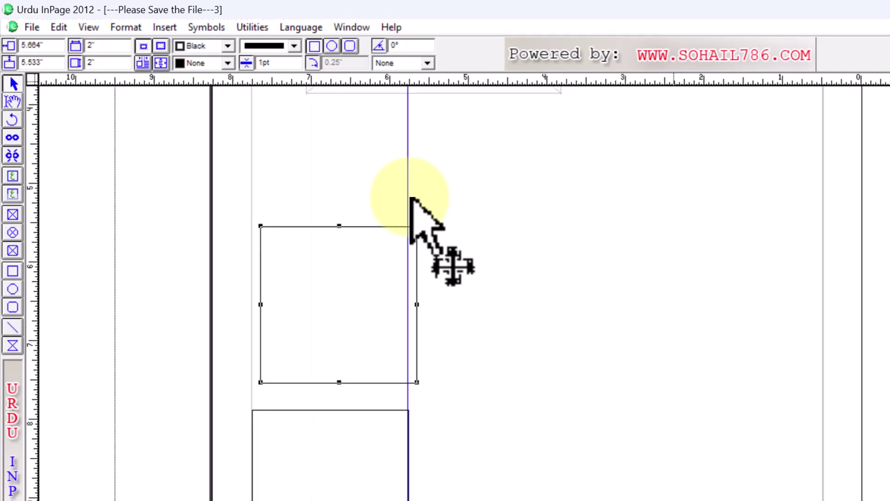
Set the arrow keys movement to 0.039" in the application preferences and deselect the upper square
click(59, 27)
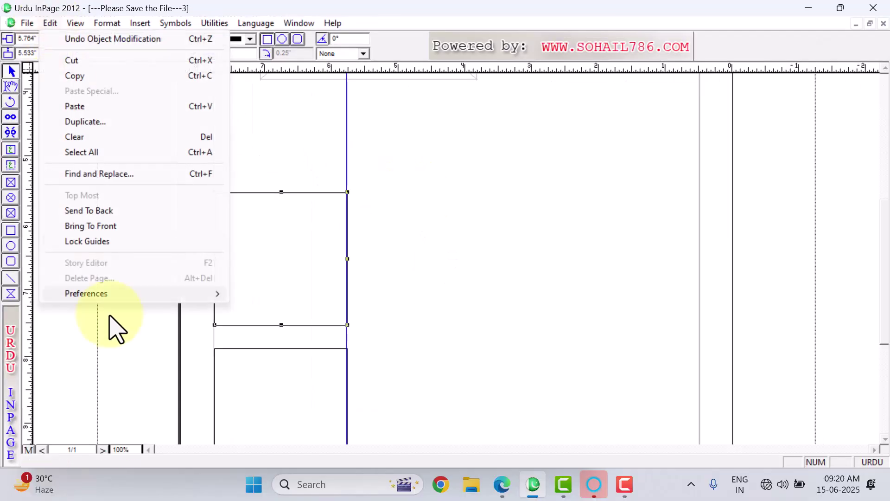
mouse_move(86, 295)
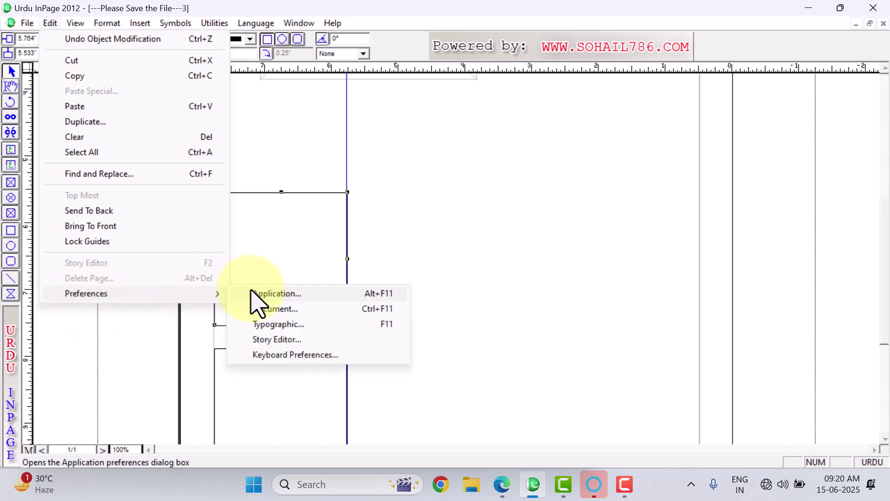
click(264, 295)
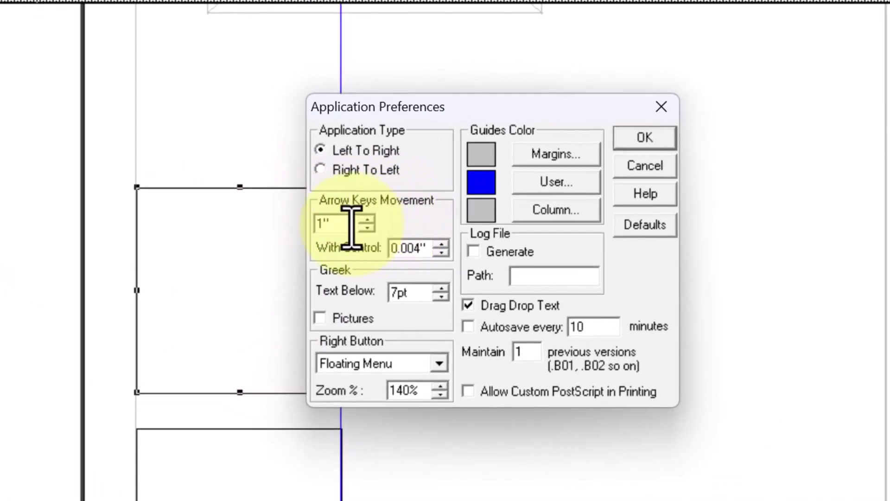
drag(351, 228, 314, 223)
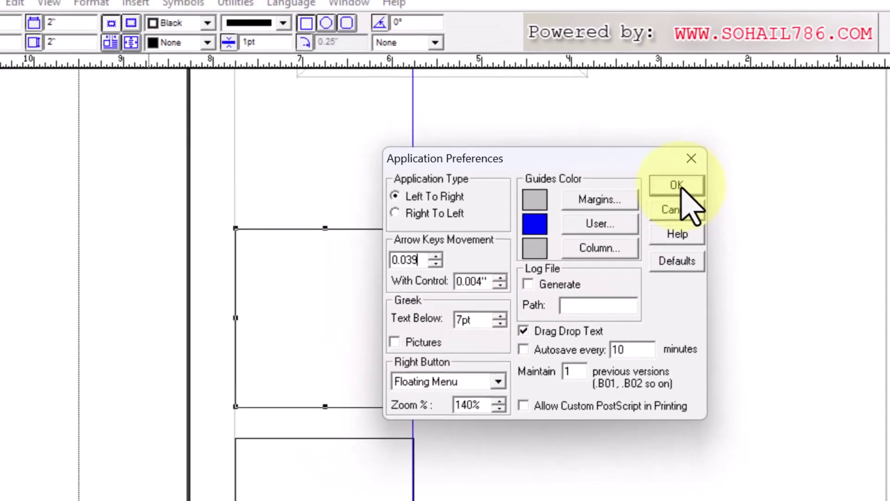
click(645, 137)
right_click(649, 145)
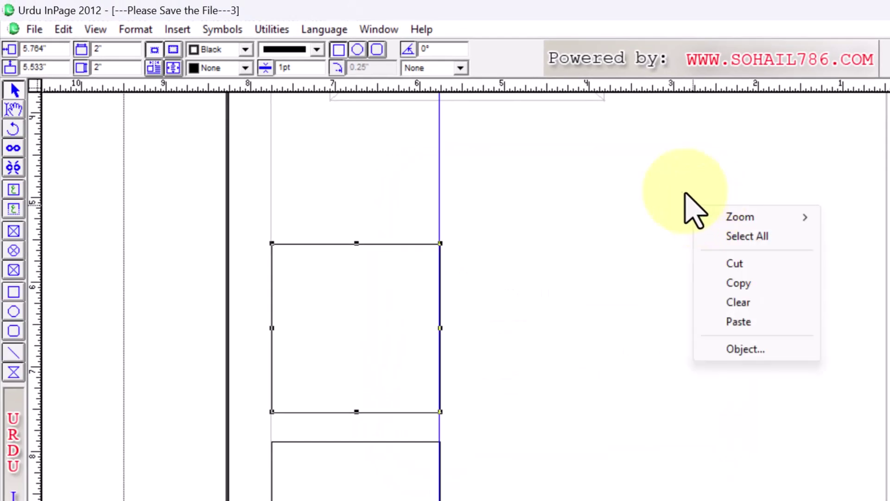
click(695, 210)
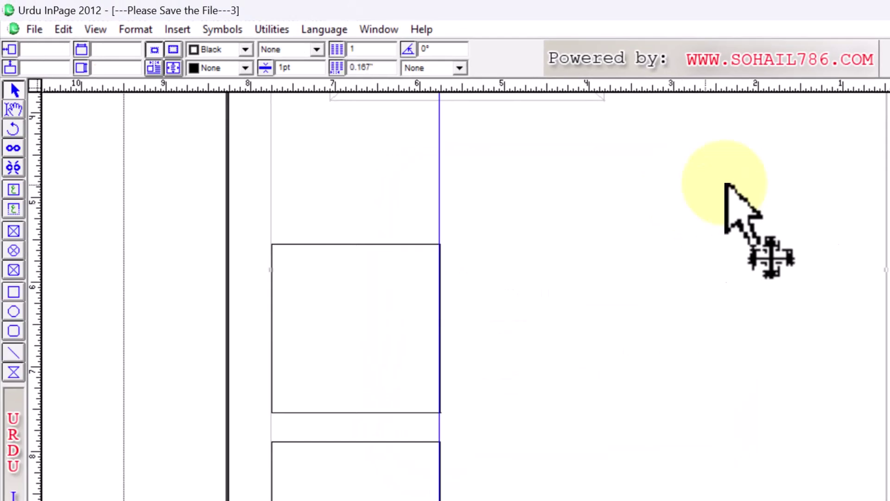
Draw a picture box about 3.7" wide and 2.1" high beside the upper square and import Fate_of_Maulana3258.jpg into it
click(13, 232)
drag(518, 177, 830, 357)
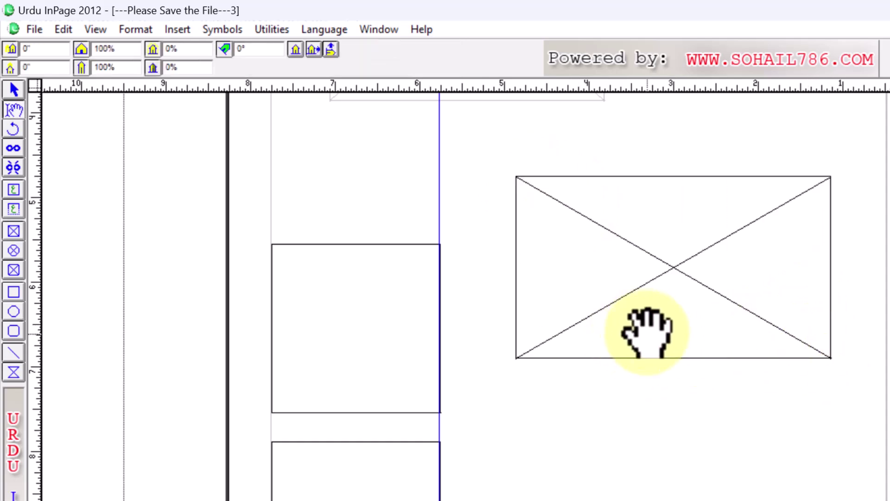
double_click(670, 273)
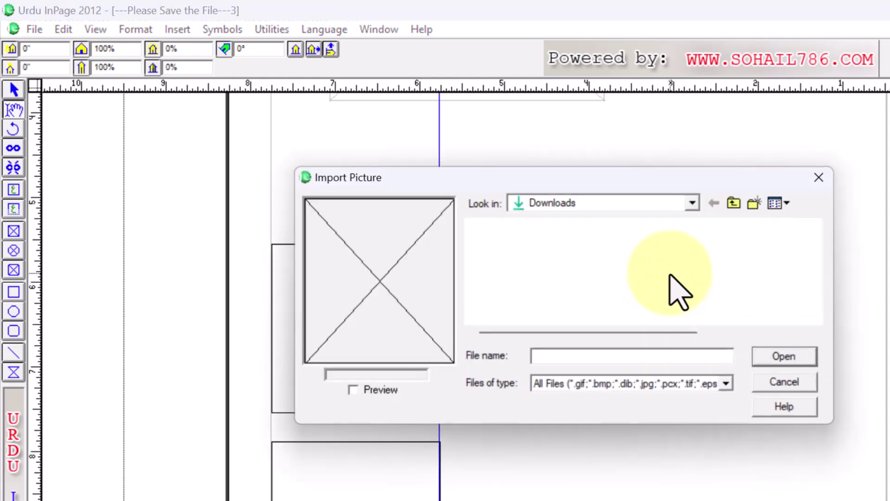
scroll(583, 299, down, 1)
scroll(583, 299, down, 1)
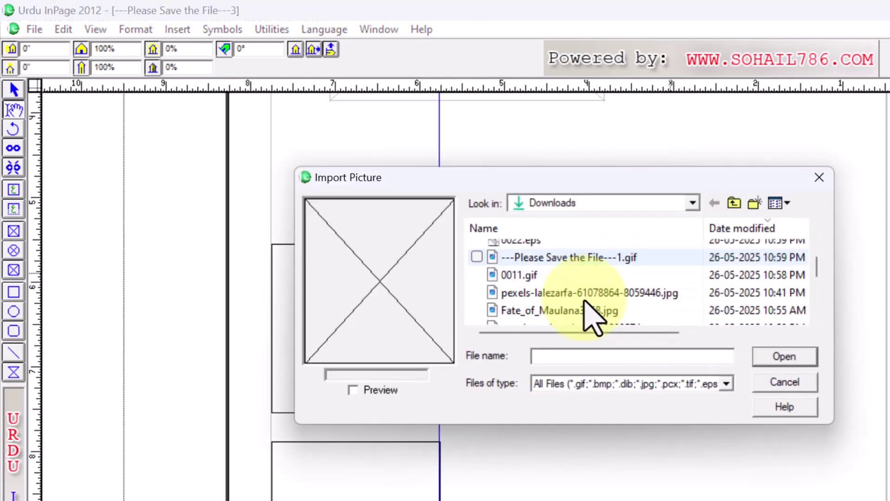
click(524, 310)
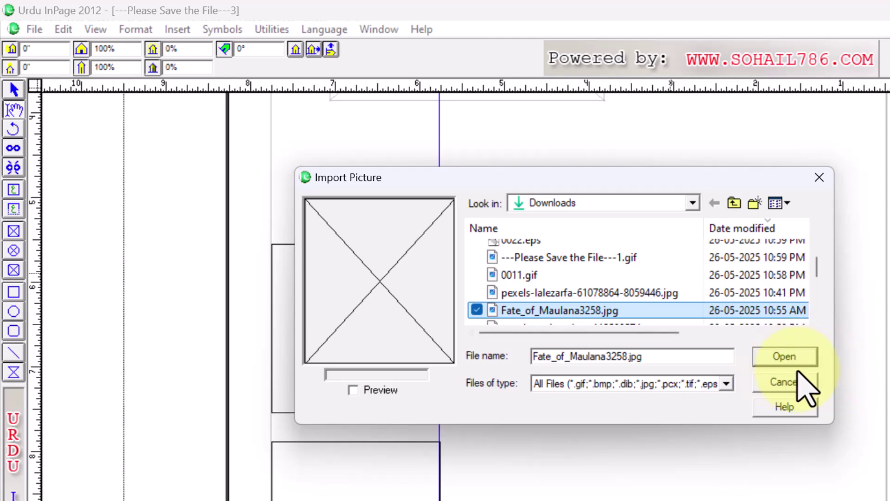
click(772, 358)
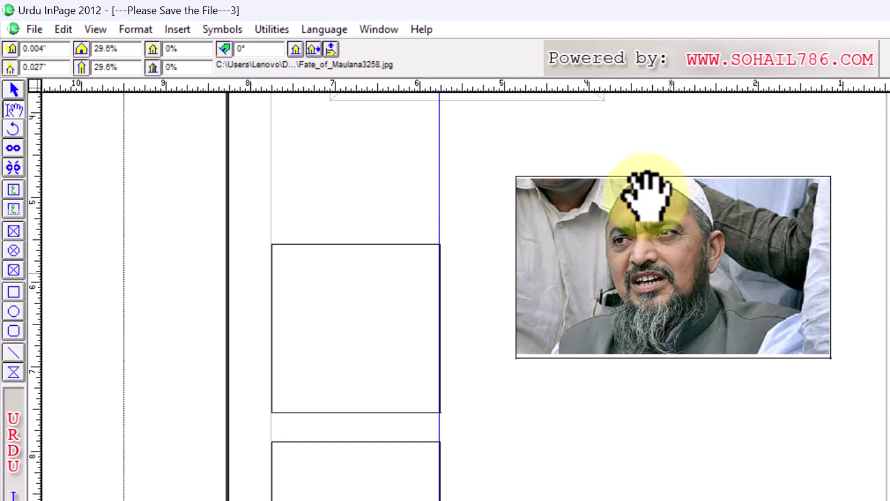
Turn on greeking of pictures in the application preferences
click(63, 30)
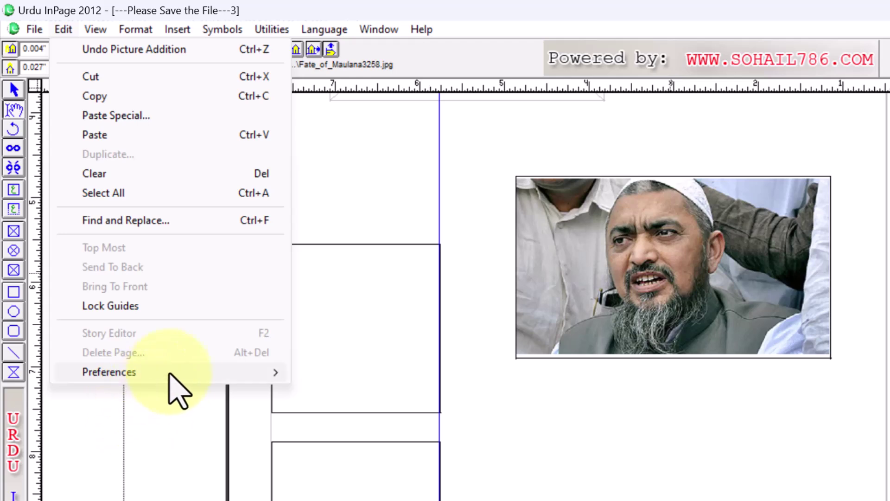
mouse_move(229, 375)
click(346, 372)
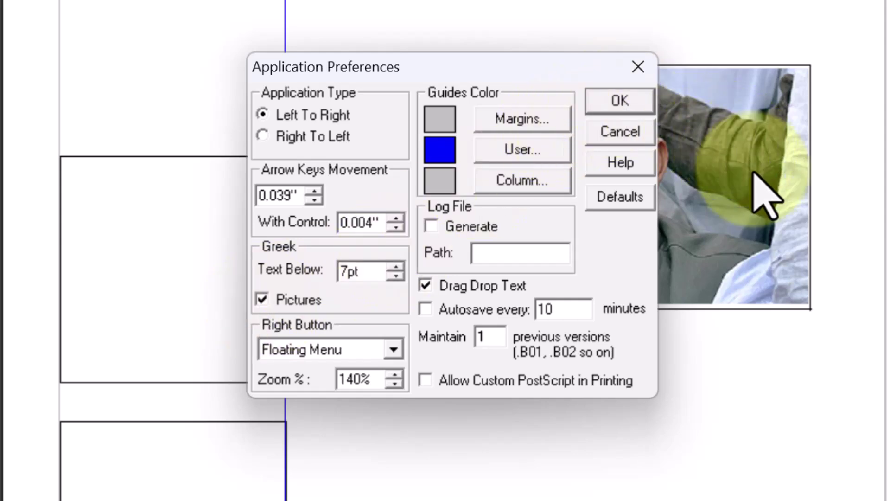
click(620, 103)
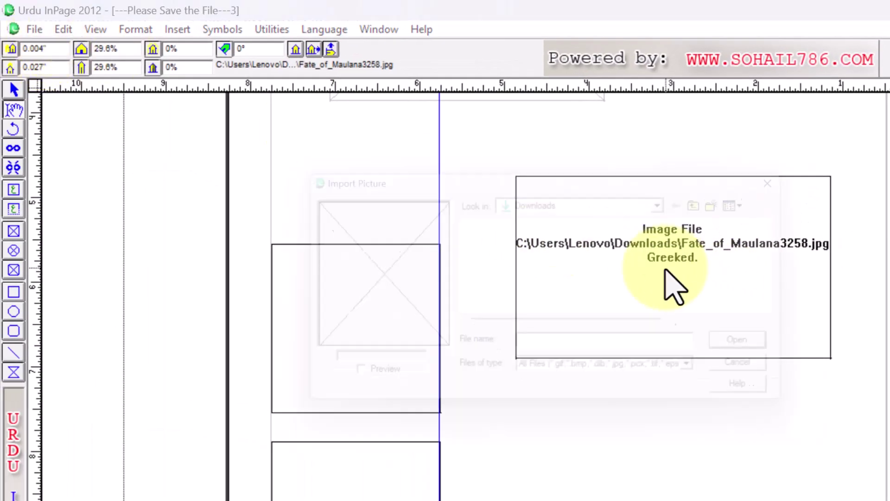
Replace the picture in the greeked box with pexels-pixabay-301920.jpg from the Downloads folder
double_click(672, 285)
scroll(674, 278, down, 4)
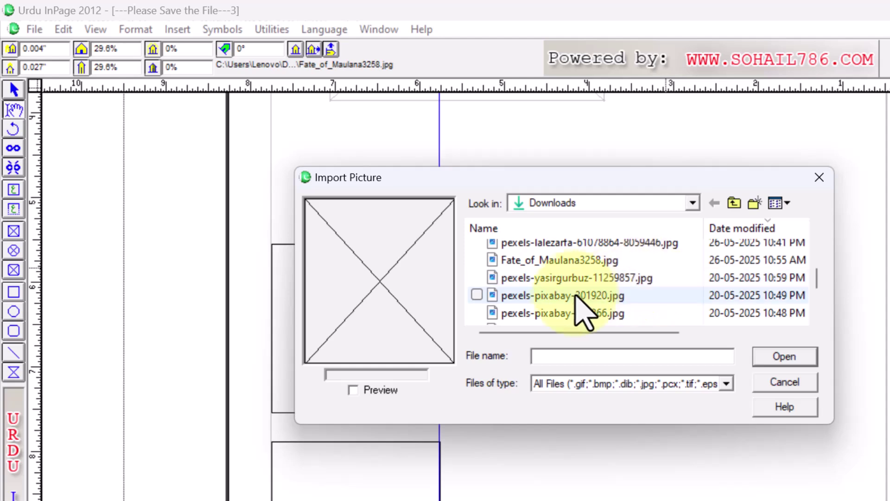
click(578, 296)
click(781, 358)
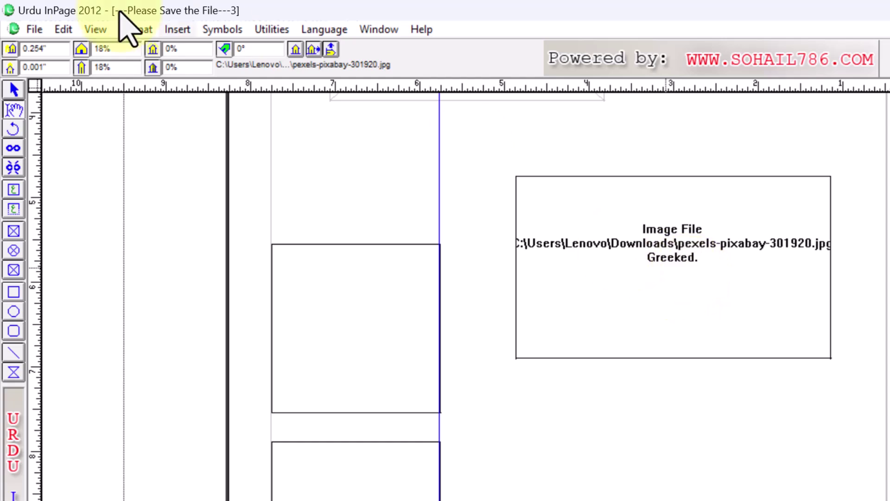
Turn off greeking of pictures in the application preferences
click(65, 29)
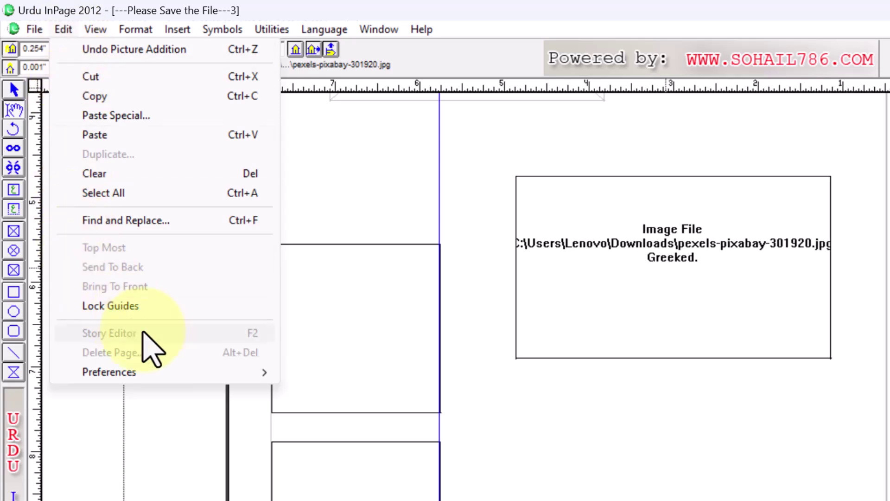
mouse_move(195, 380)
click(338, 371)
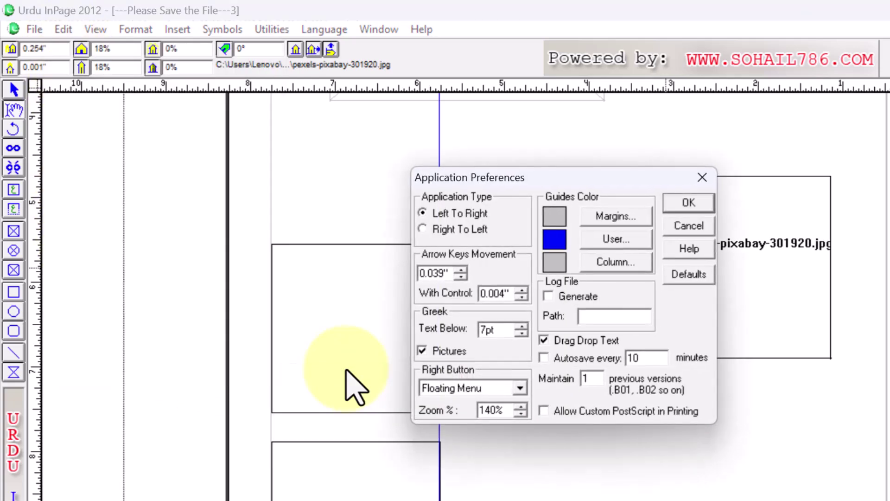
click(419, 348)
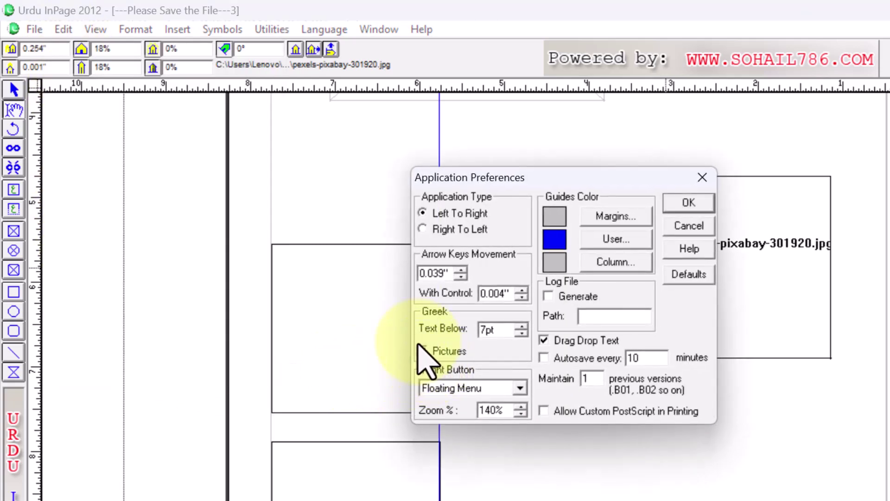
click(688, 203)
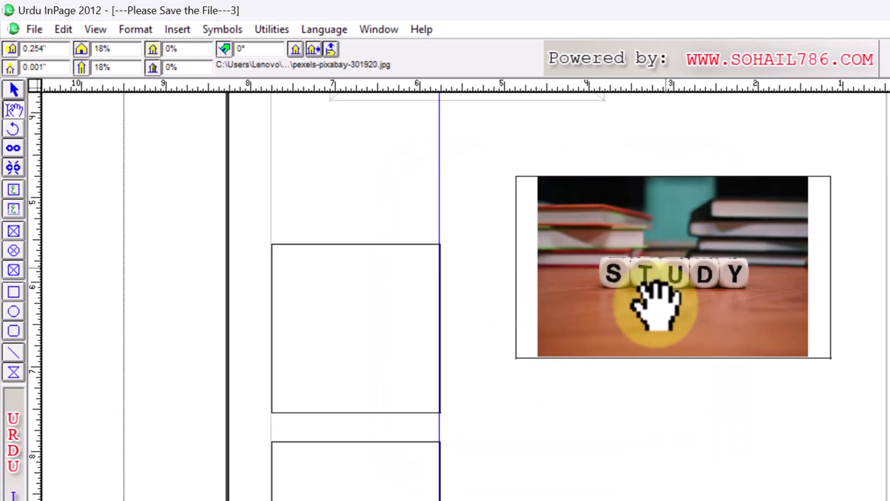
Delete the picture box containing the study picture from the page
click(14, 89)
click(627, 243)
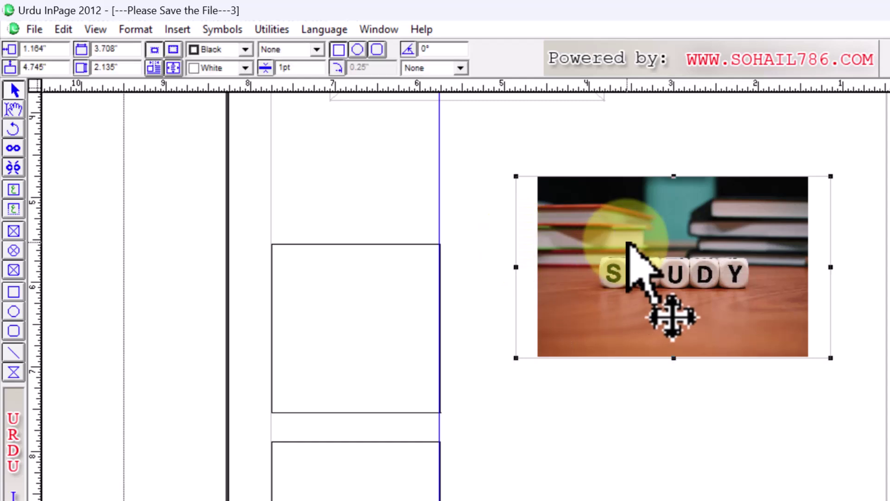
key(Delete)
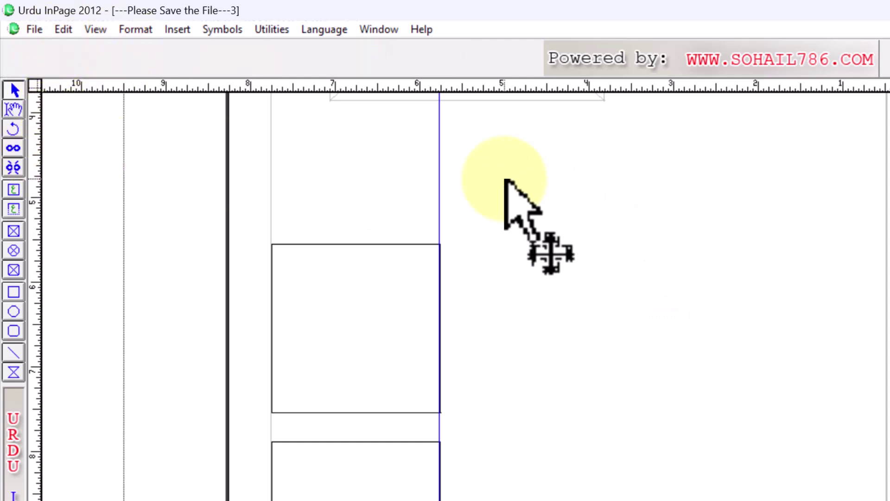
Examine the floating menu offered on the empty page area while no object is selected
right_click(561, 167)
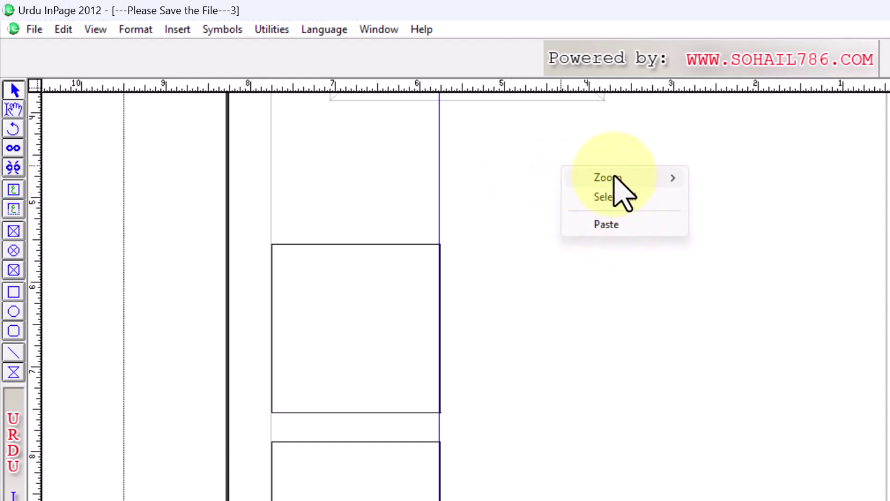
mouse_move(614, 187)
click(632, 209)
Switch to the text tool and examine the floating menu on the page's text area, including its Zoom levels
click(13, 111)
right_click(609, 214)
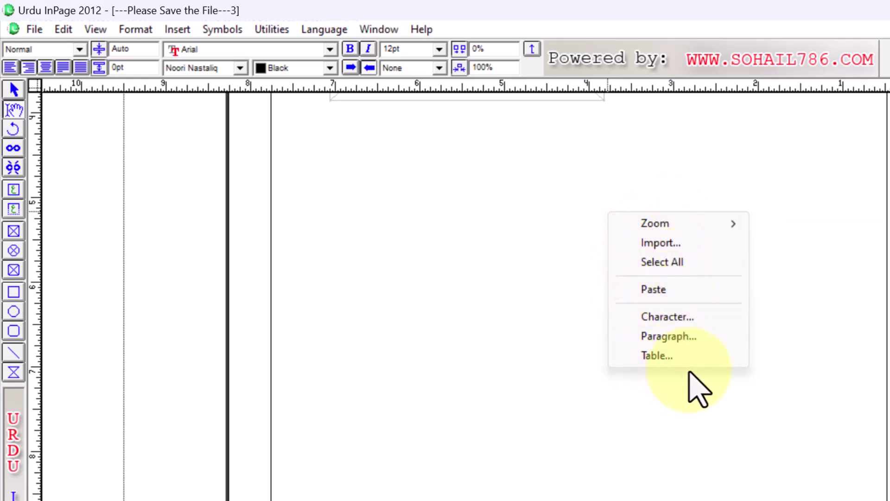
right_click(463, 189)
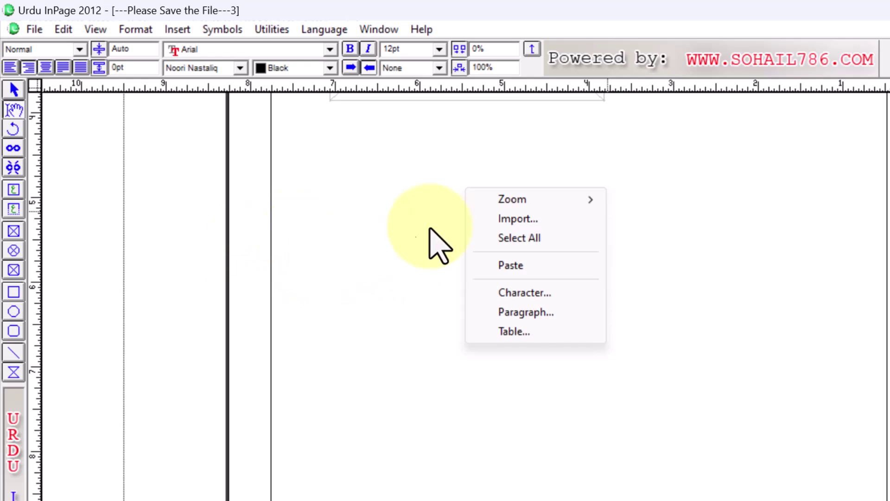
right_click(393, 227)
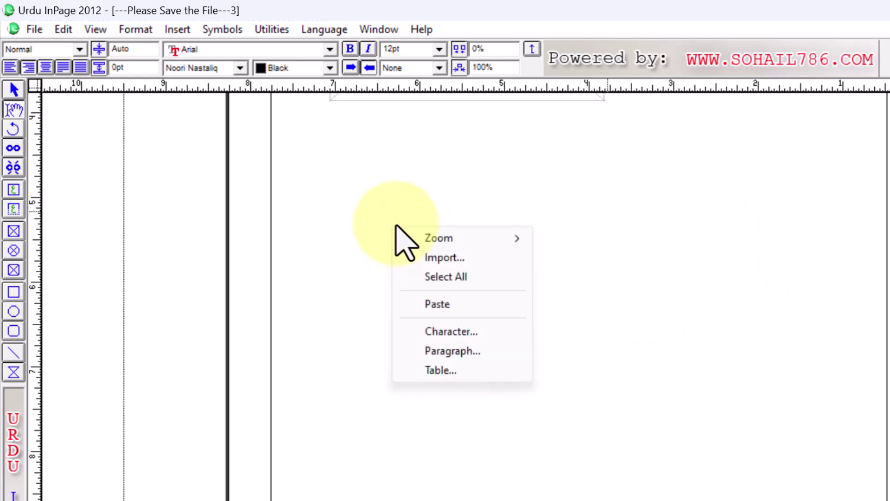
mouse_move(448, 241)
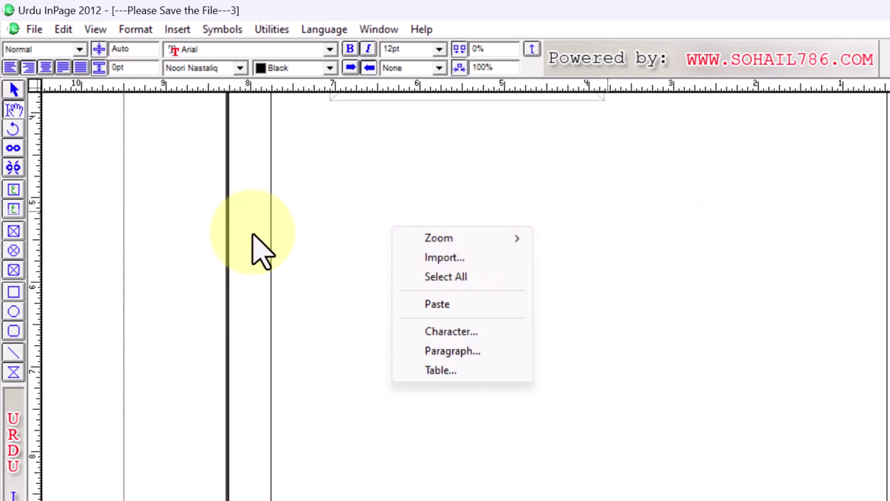
mouse_move(503, 241)
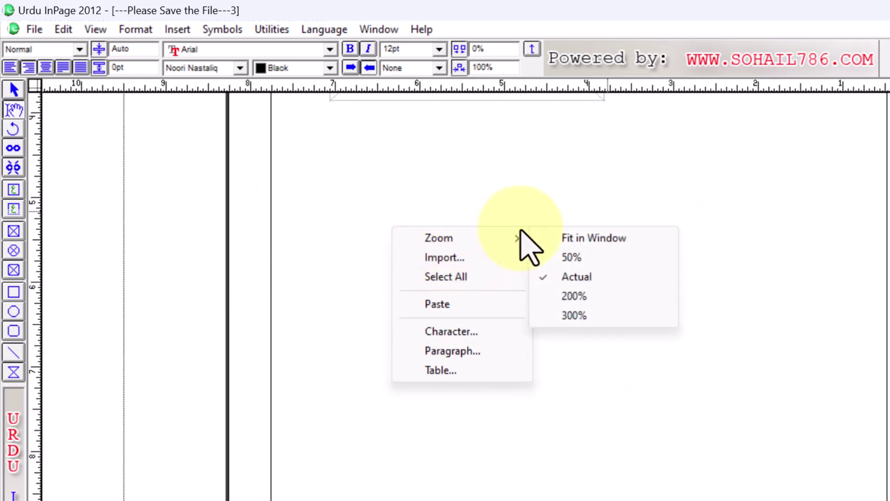
Zoom the page to 200% through the floating menu, and return it to Fit in Window the same way
right_click(418, 195)
mouse_move(478, 203)
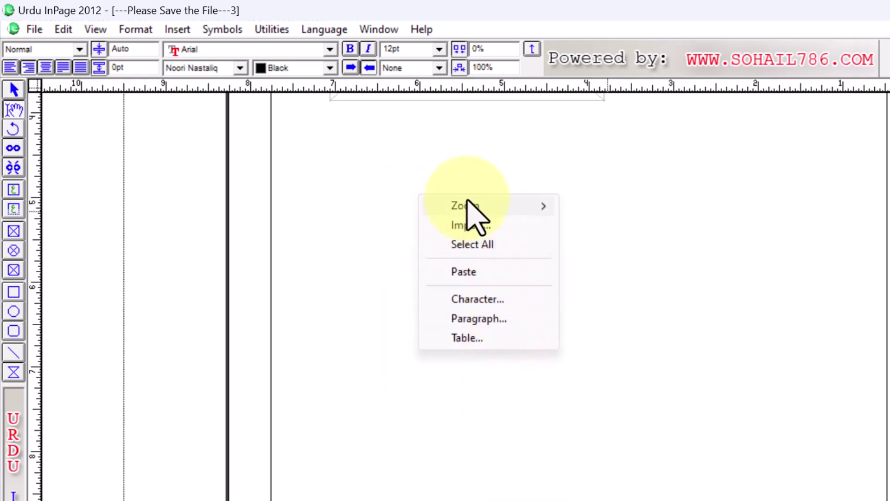
click(607, 263)
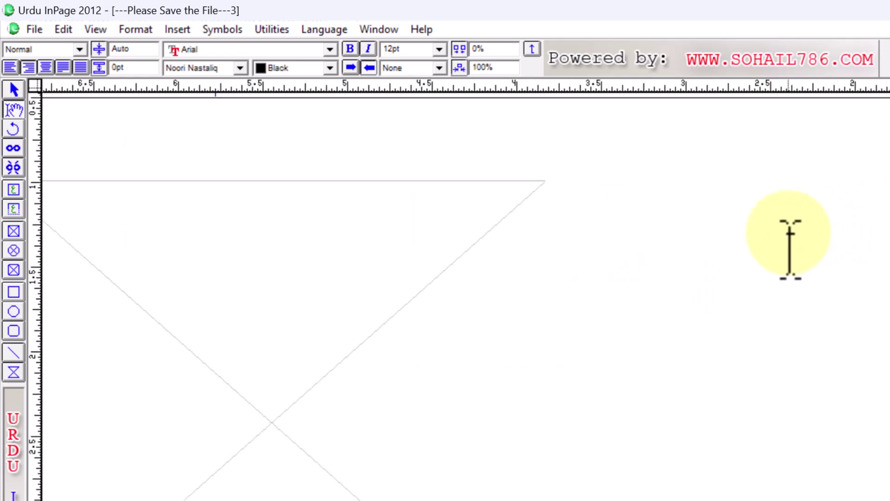
right_click(566, 224)
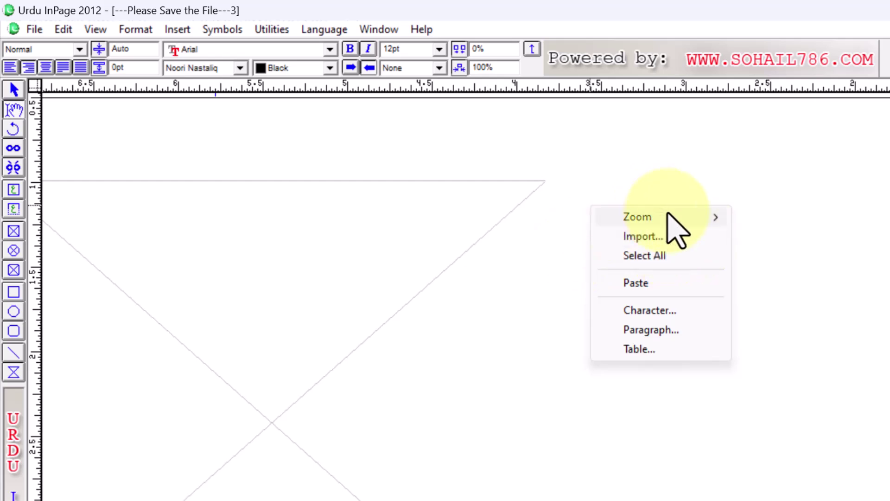
mouse_move(668, 214)
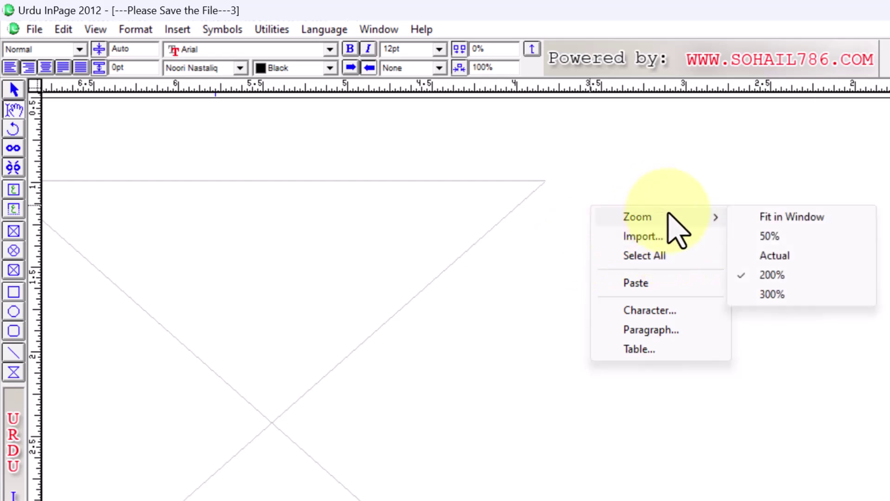
click(779, 221)
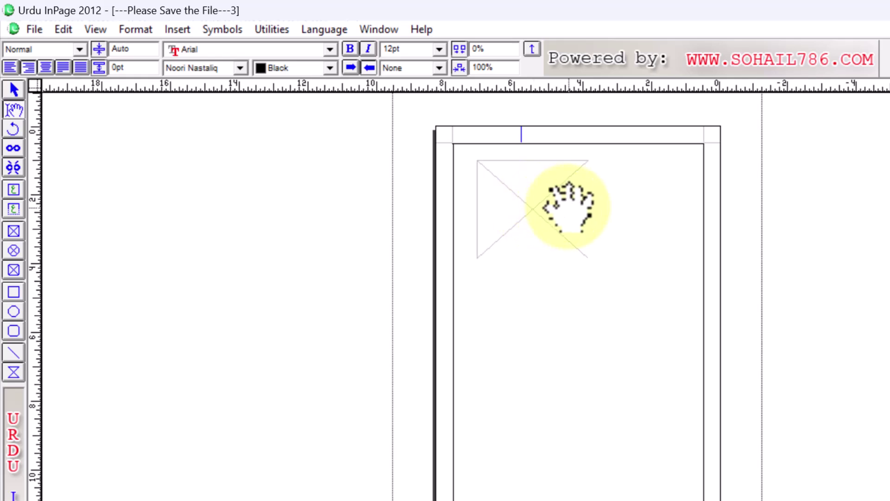
Set the Right Button behaviour to Zoom in the application preferences
click(62, 29)
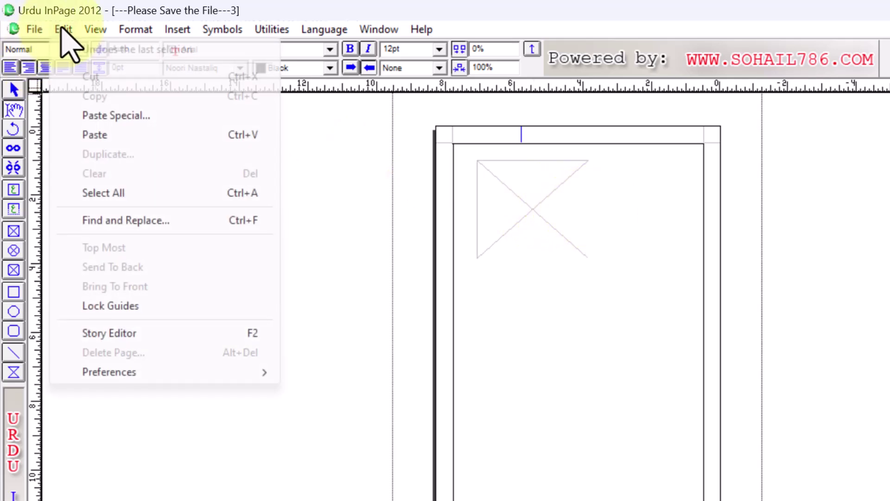
mouse_move(128, 373)
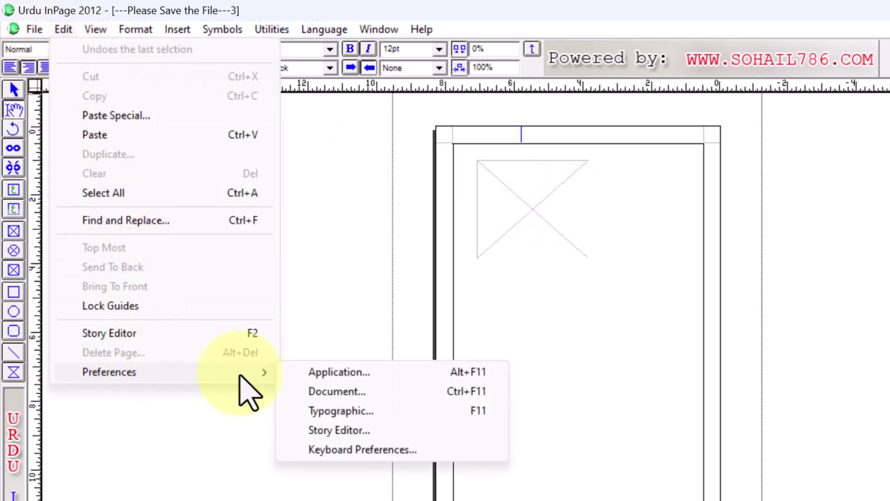
click(337, 374)
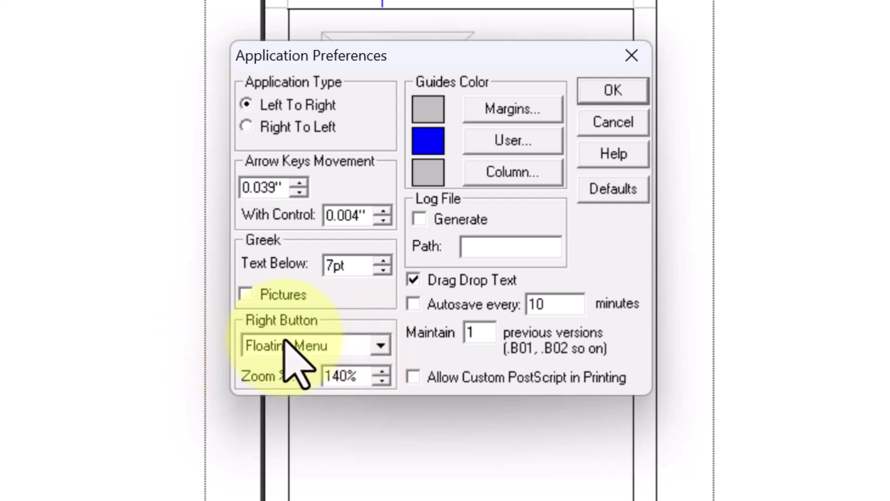
click(380, 346)
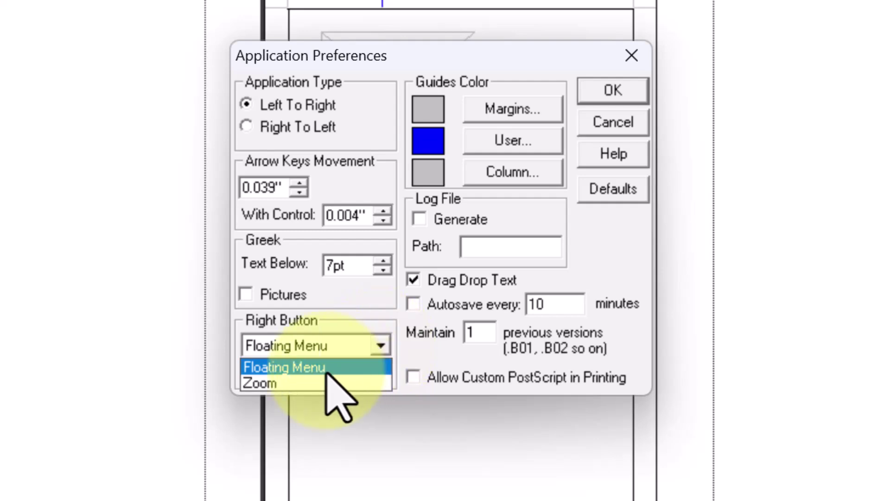
click(303, 383)
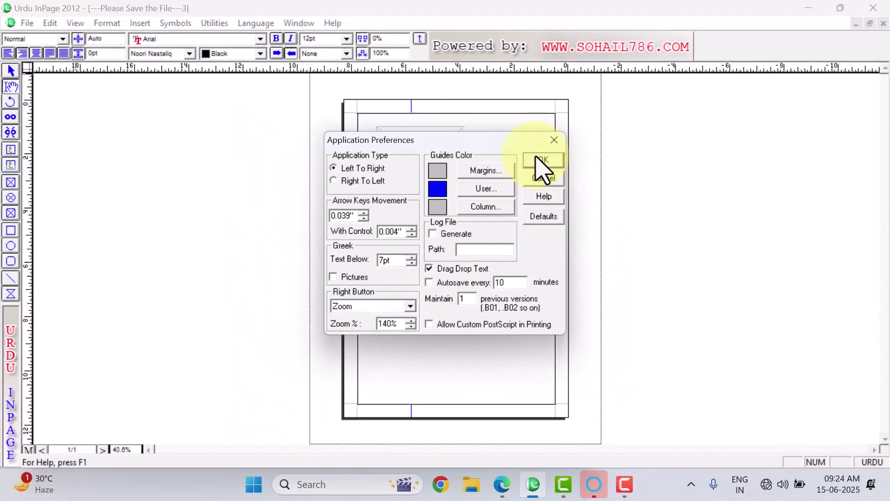
click(546, 149)
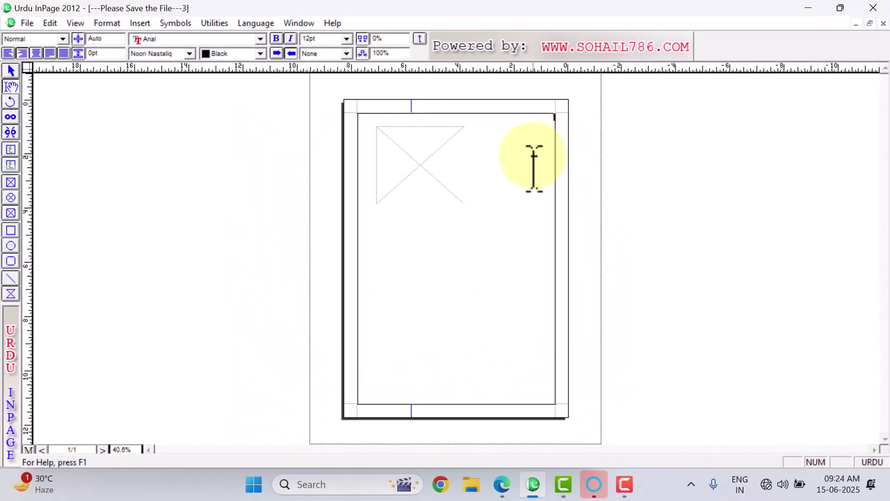
Test the right-button zoom by zooming in to 140% and back out at several spots on and around the page
ctrl+click(465, 140)
ctrl+alt+click(458, 137)
ctrl+click(458, 137)
ctrl+alt+click(458, 136)
ctrl+click(458, 136)
ctrl+alt+click(530, 179)
ctrl+click(506, 176)
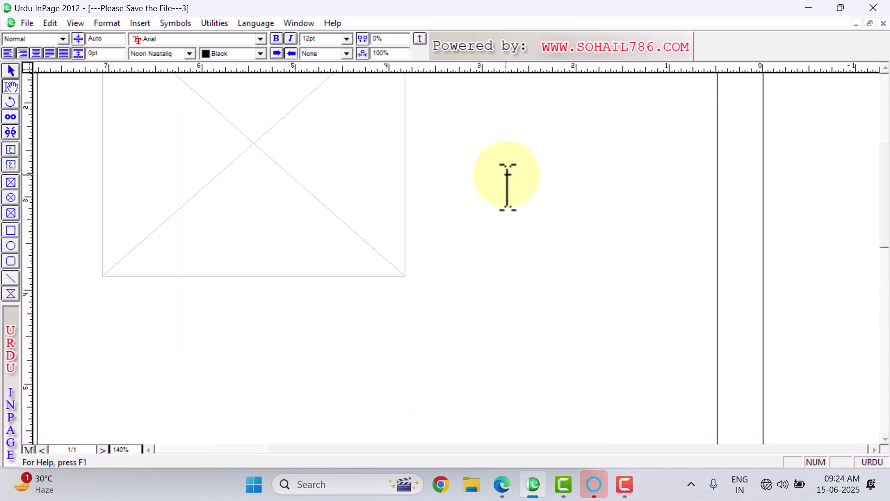
ctrl+alt+click(507, 176)
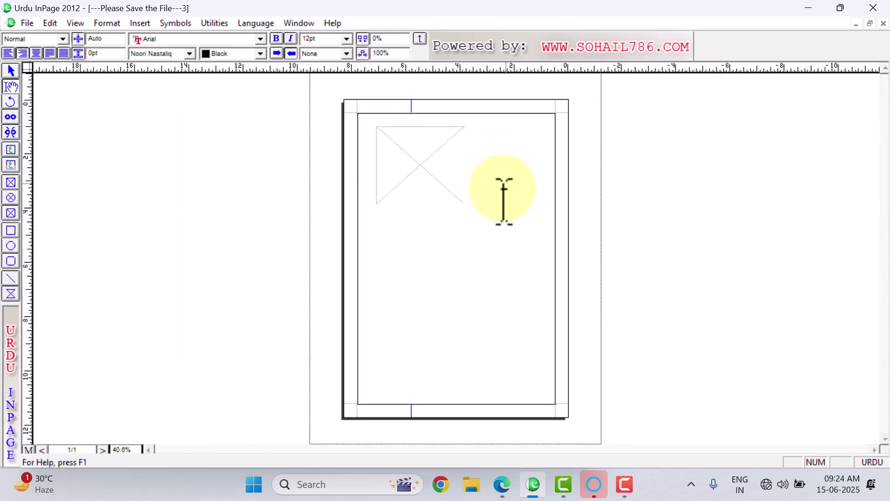
ctrl+click(414, 417)
ctrl+alt+click(339, 412)
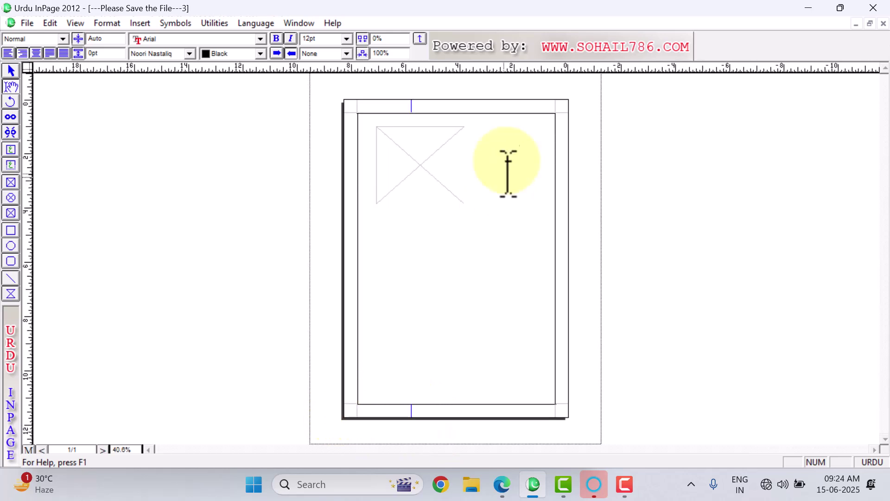
ctrl+click(556, 113)
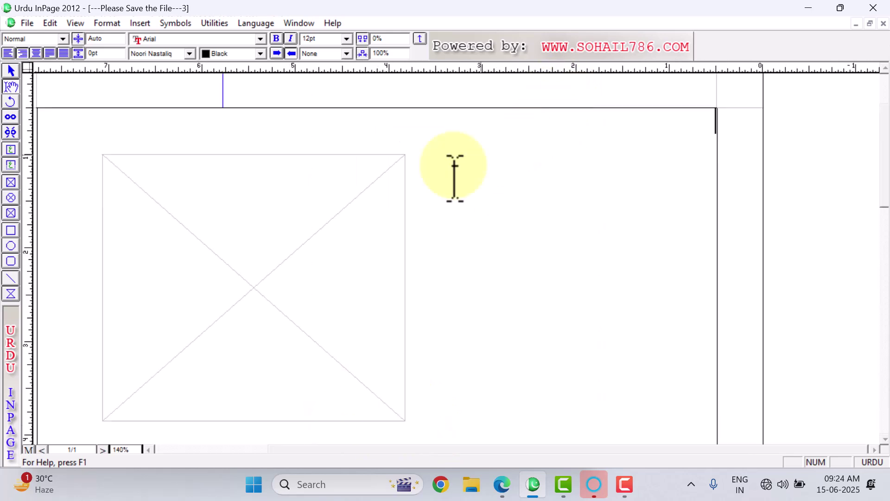
ctrl+alt+click(170, 250)
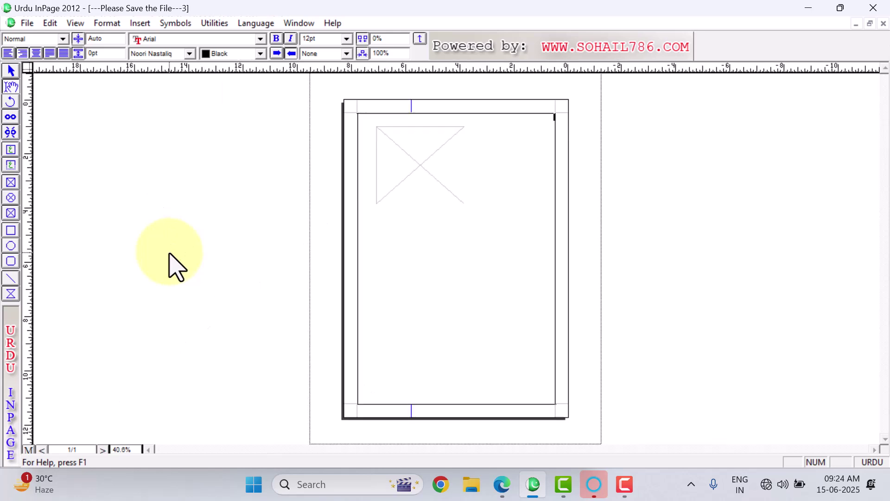
ctrl+click(373, 205)
ctrl+alt+click(329, 207)
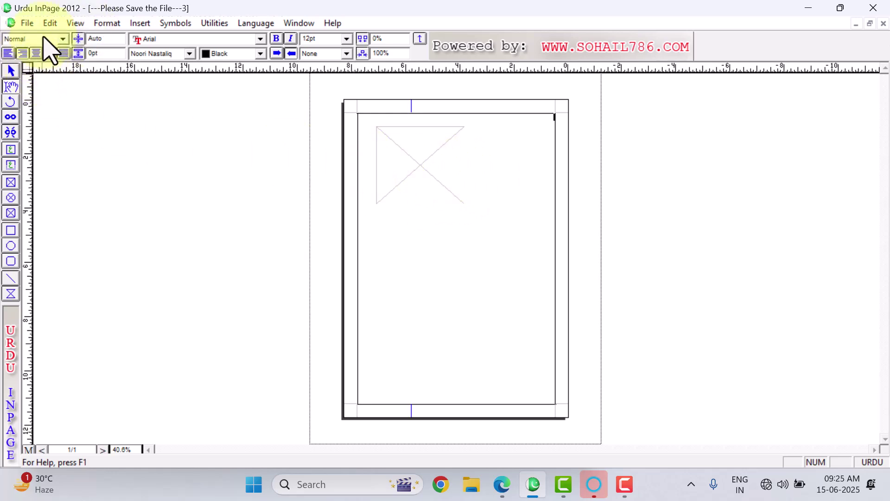
Set the Right Button behaviour to Floating Menu in the application preferences and check the menu on the page
click(49, 22)
mouse_move(93, 286)
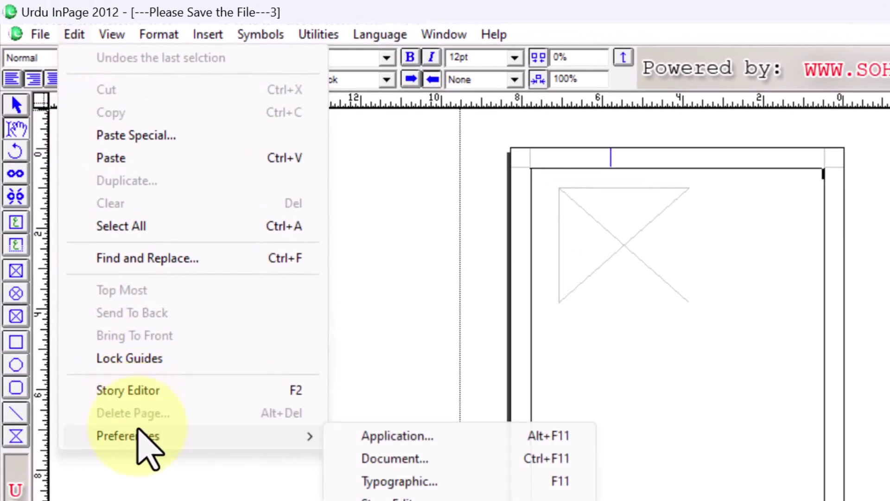
click(400, 436)
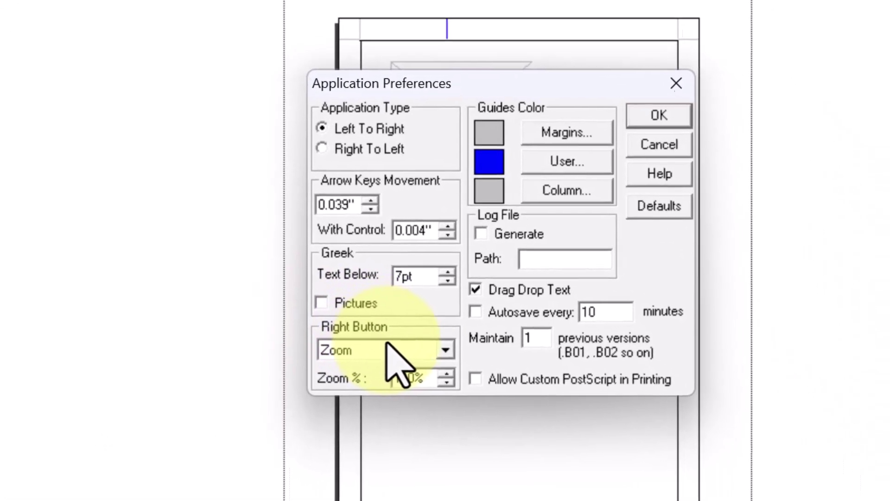
click(392, 350)
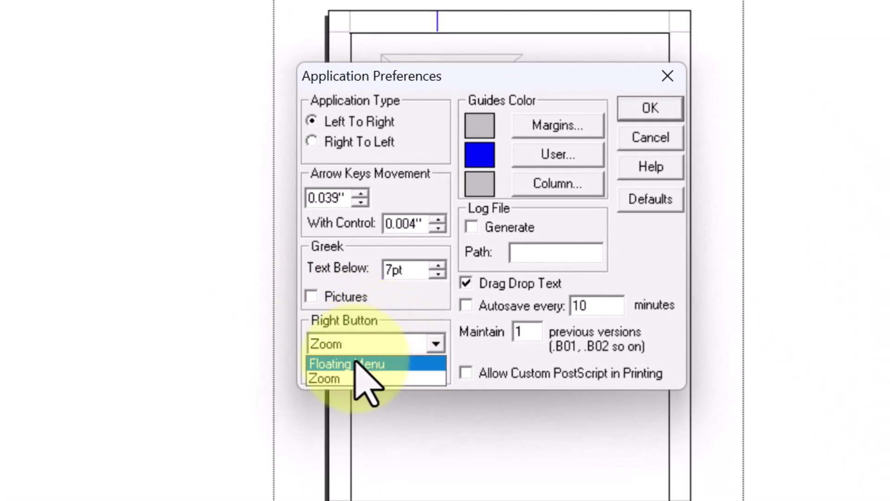
click(366, 368)
click(649, 112)
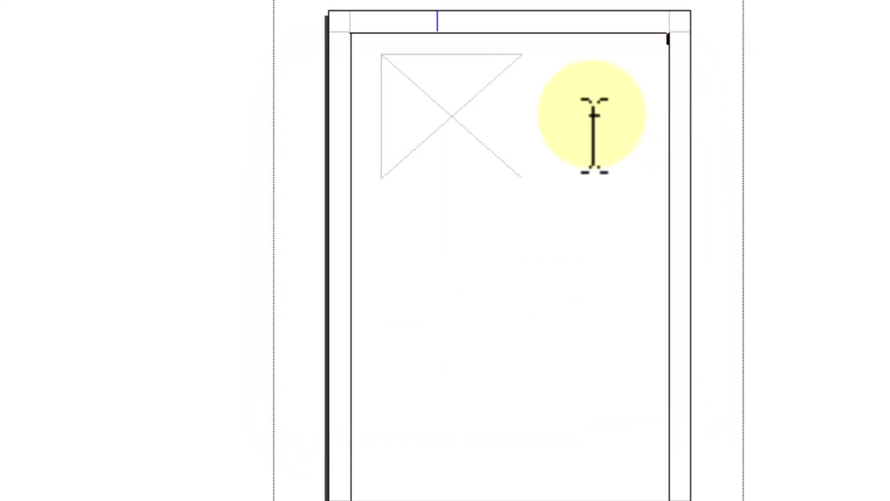
right_click(524, 116)
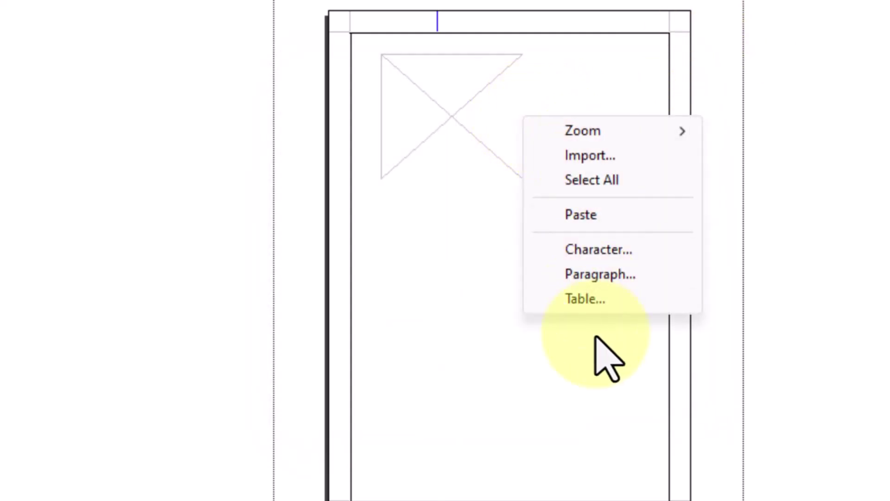
mouse_move(623, 129)
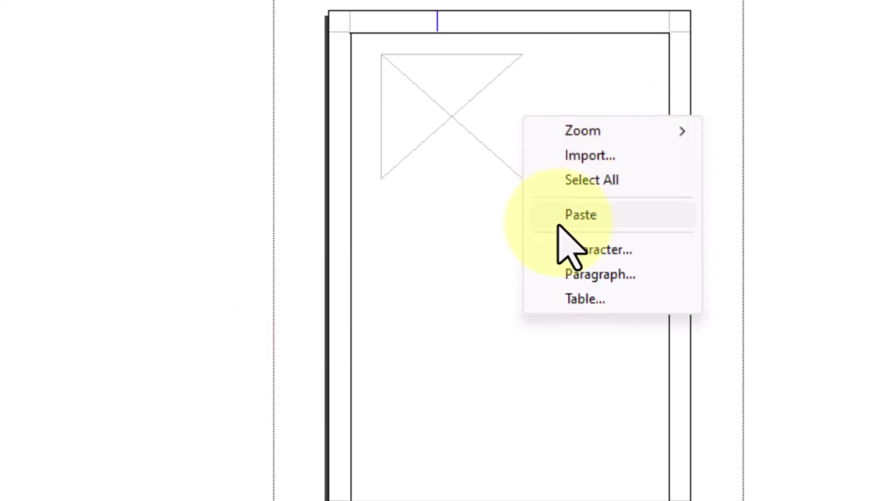
click(473, 301)
Set the Right Button behaviour to Zoom at 170% in the application preferences, and test it by zooming in and out on the page
click(64, 11)
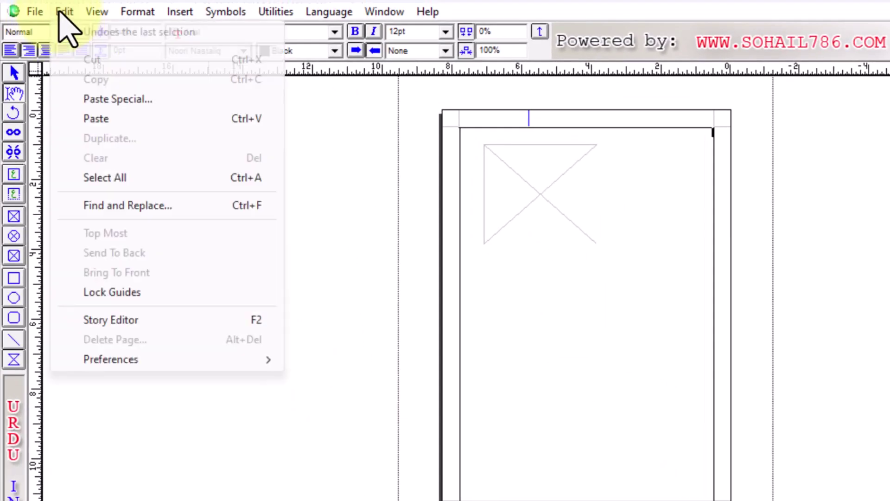
mouse_move(205, 364)
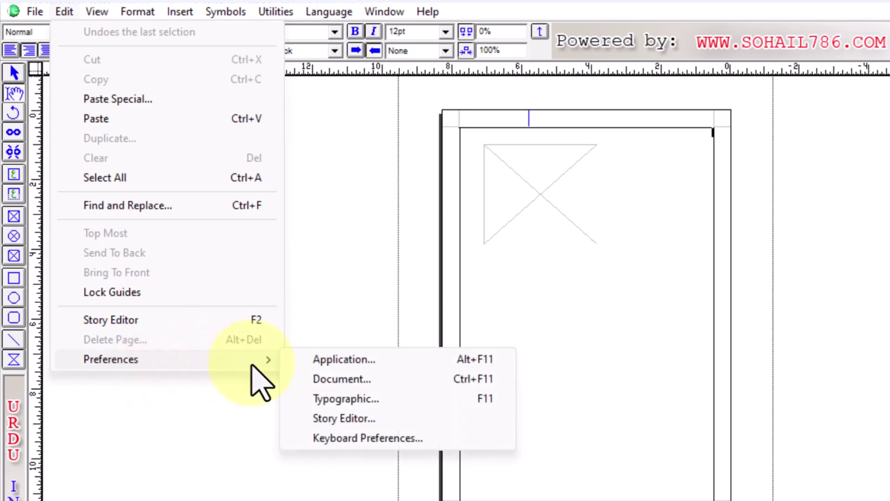
click(325, 360)
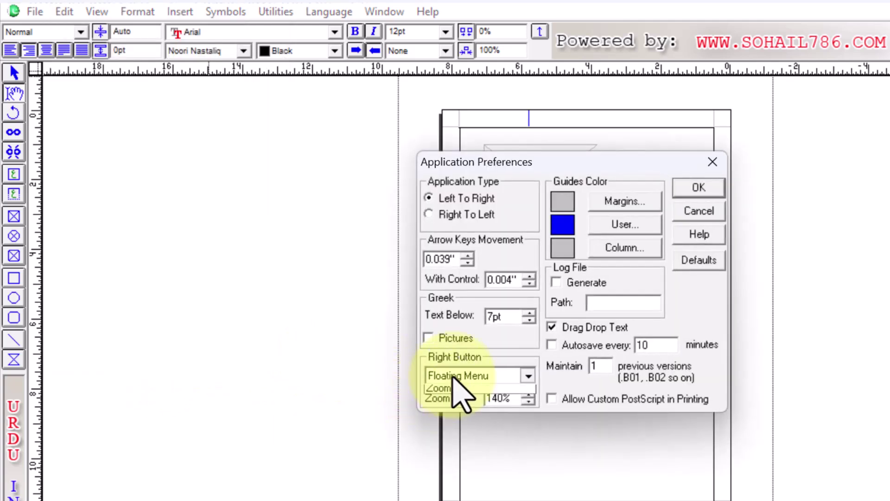
click(473, 402)
drag(507, 397, 484, 407)
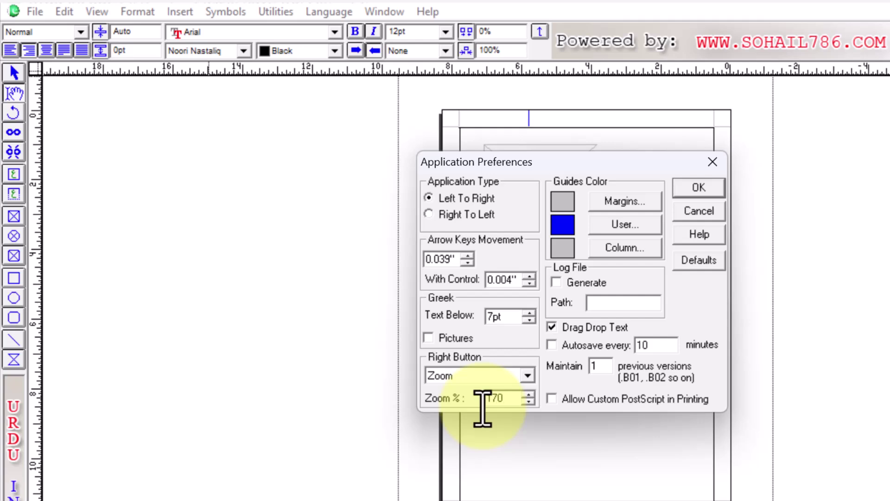
text(170)
click(695, 188)
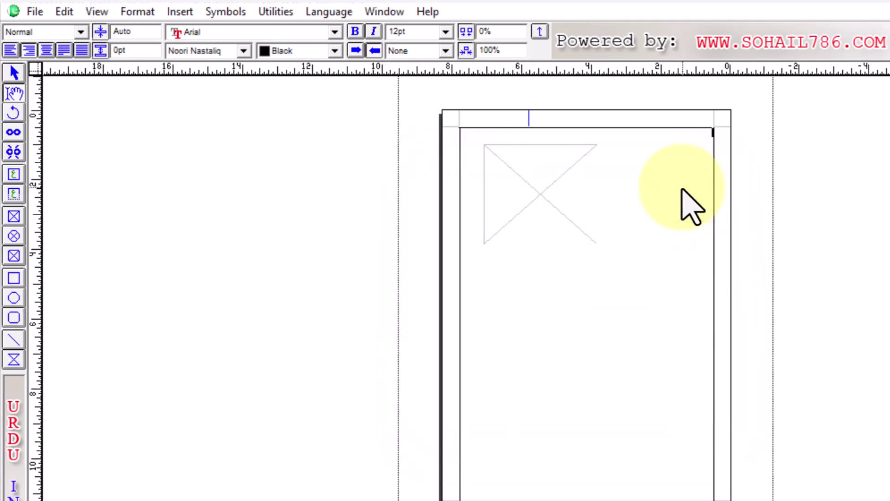
ctrl+click(595, 149)
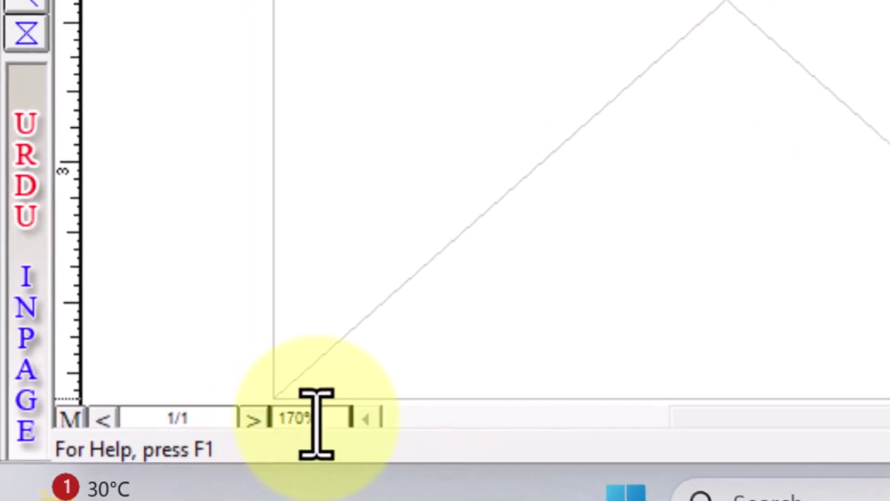
key(ctrl+0)
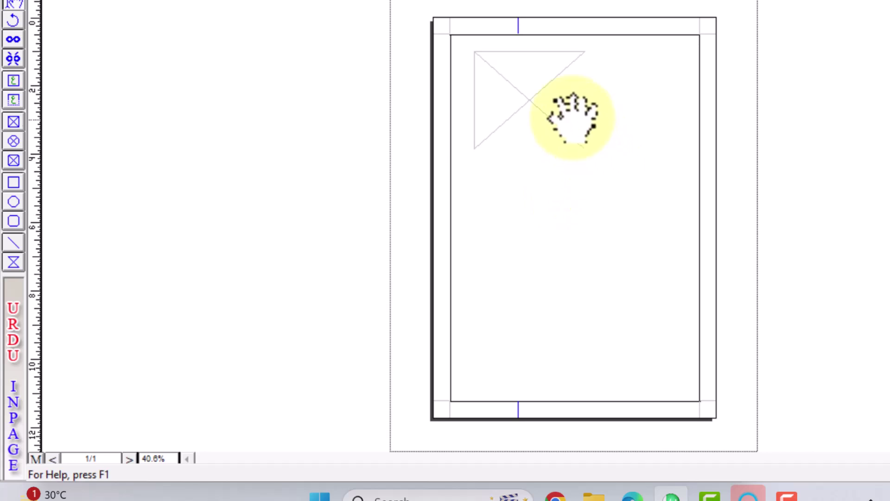
Test the right-button zoom at 170% by zooming in and back out at several spots around the picture box
ctrl+click(559, 113)
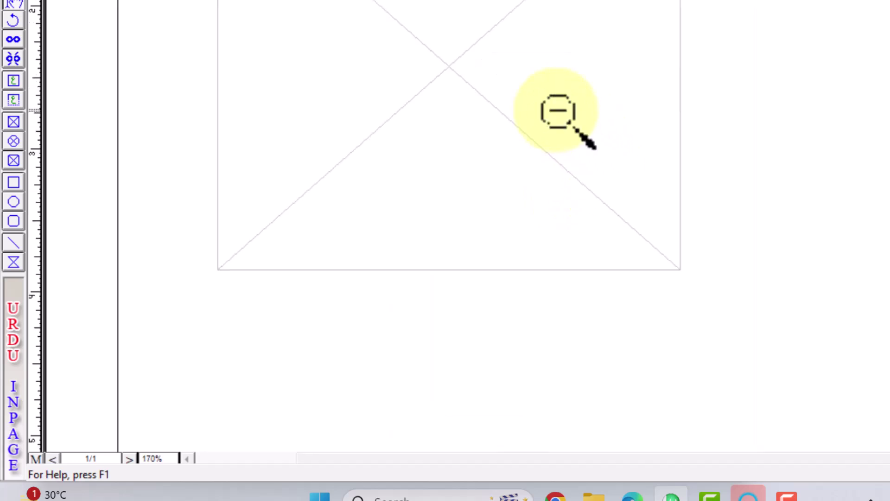
ctrl+alt+click(559, 112)
ctrl+click(588, 42)
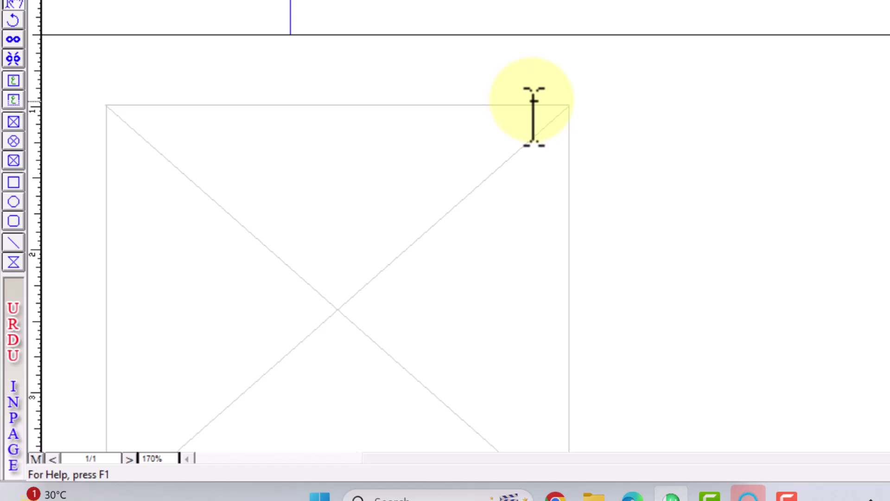
ctrl+alt+click(227, 159)
Set the Right Button zoom percentage to 140 in the application preferences
click(50, 23)
mouse_move(139, 293)
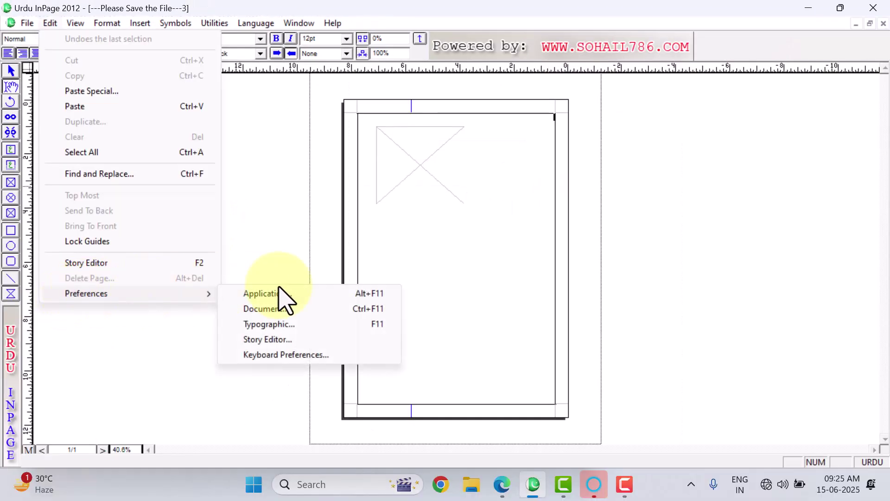
click(282, 293)
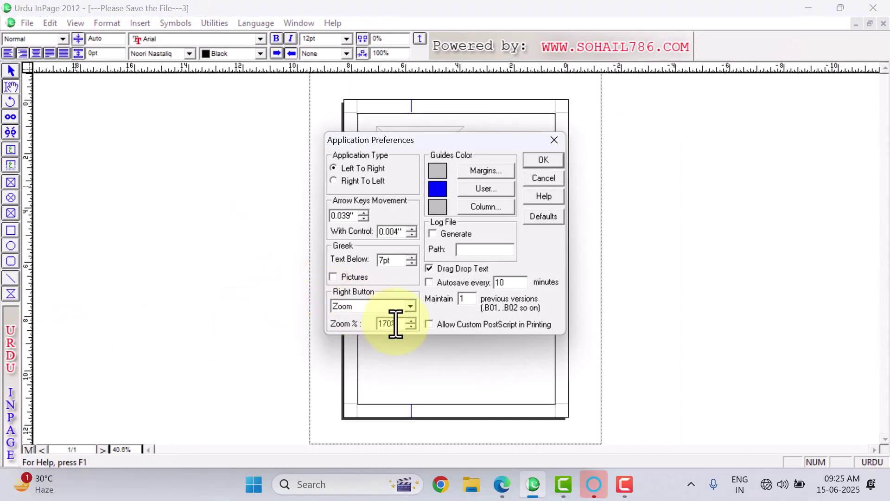
drag(396, 323, 367, 323)
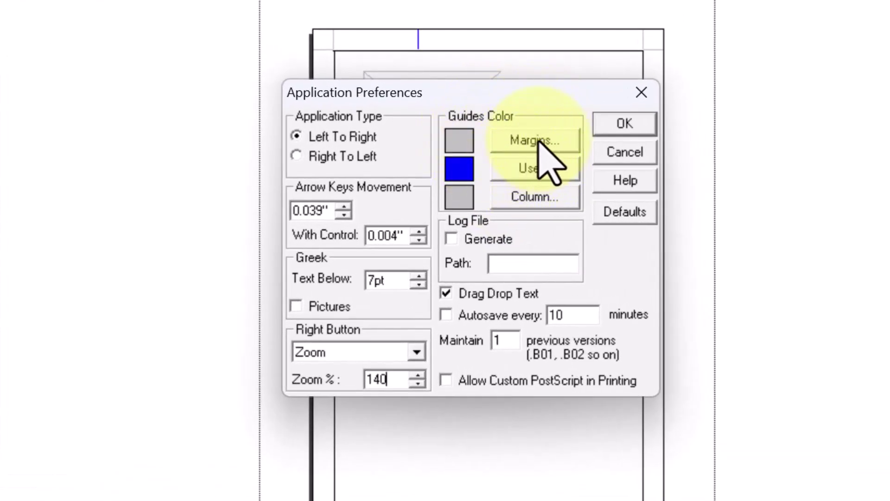
click(619, 125)
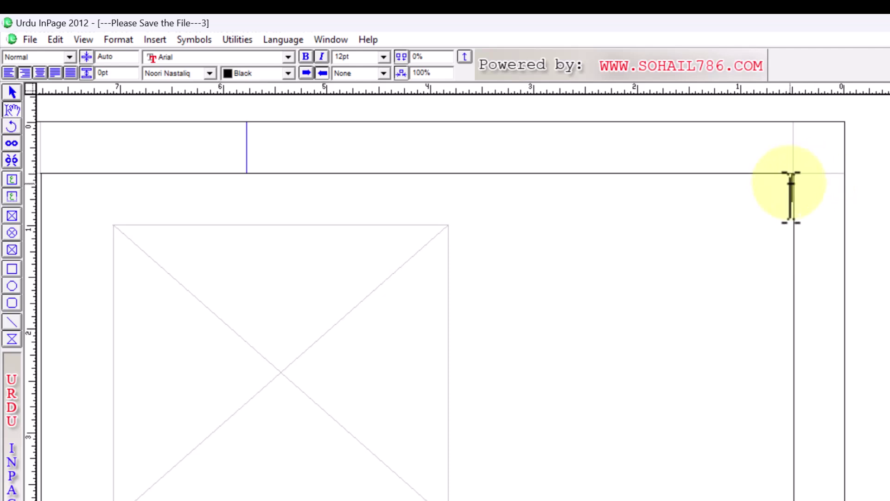
Set the margin guides color to yellow in the application preferences
click(55, 40)
mouse_move(215, 339)
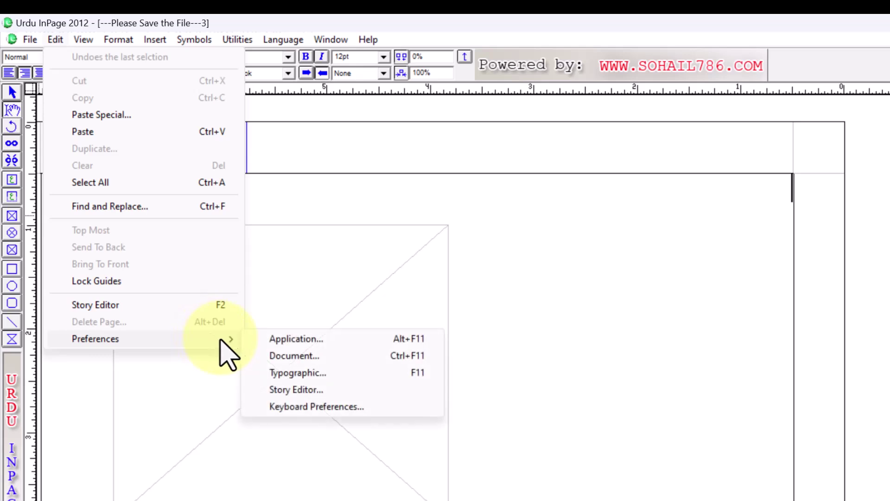
click(277, 340)
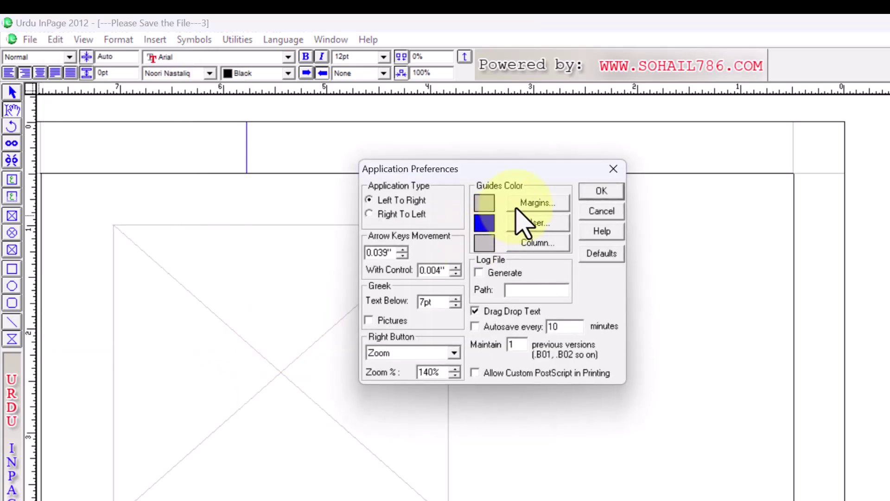
click(529, 204)
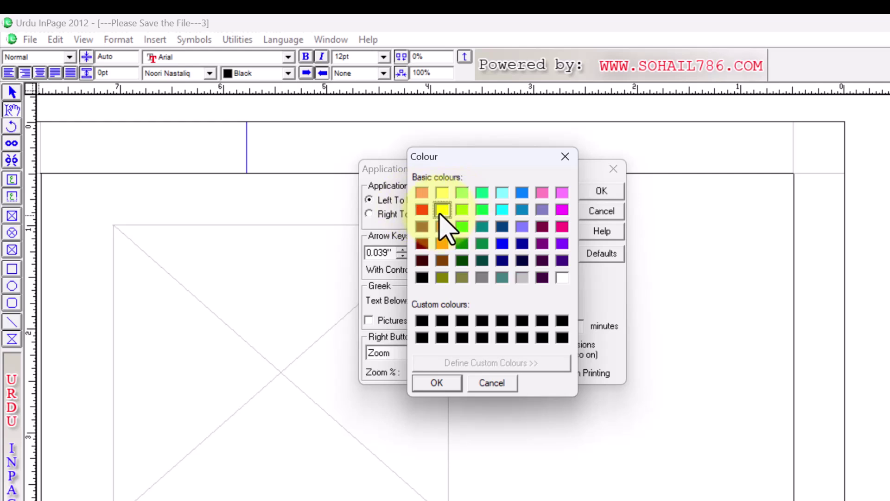
click(437, 383)
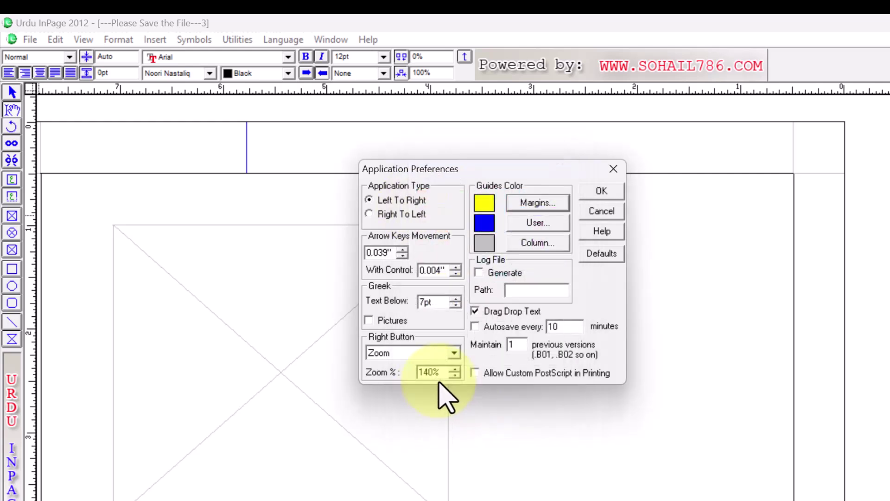
click(600, 191)
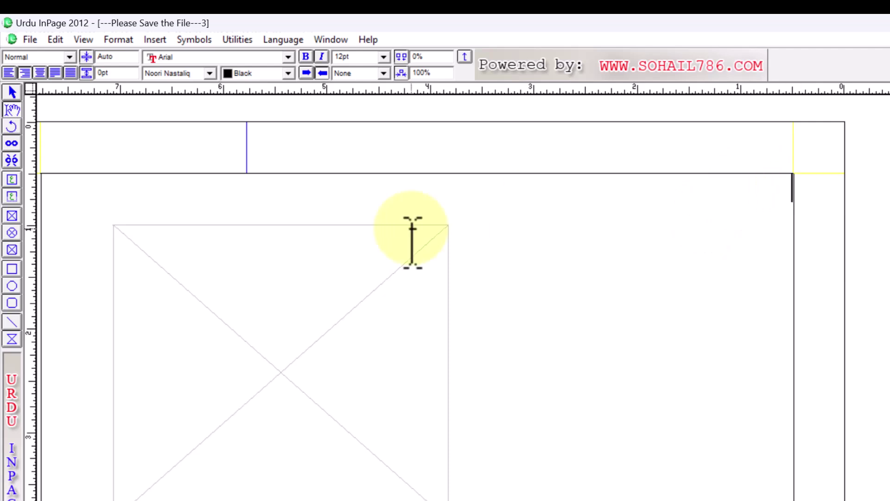
Examine the margin guides around the page edges and corners at full-page and enlarged views, with the text box deselected
key(ctrl+0)
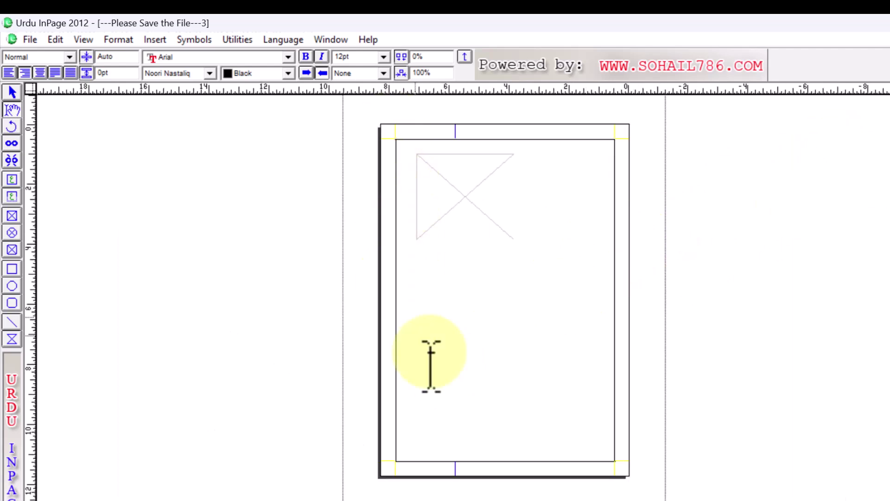
right_click(811, 421)
right_click(663, 352)
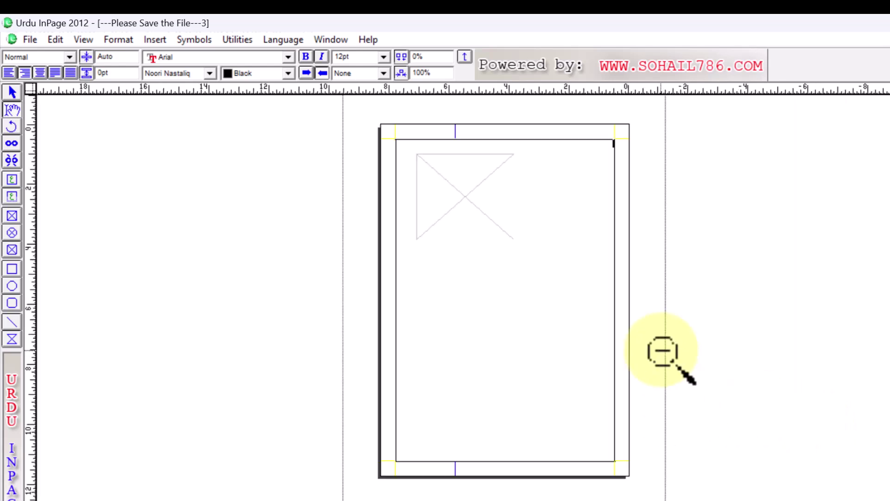
right_click(625, 148)
right_click(769, 300)
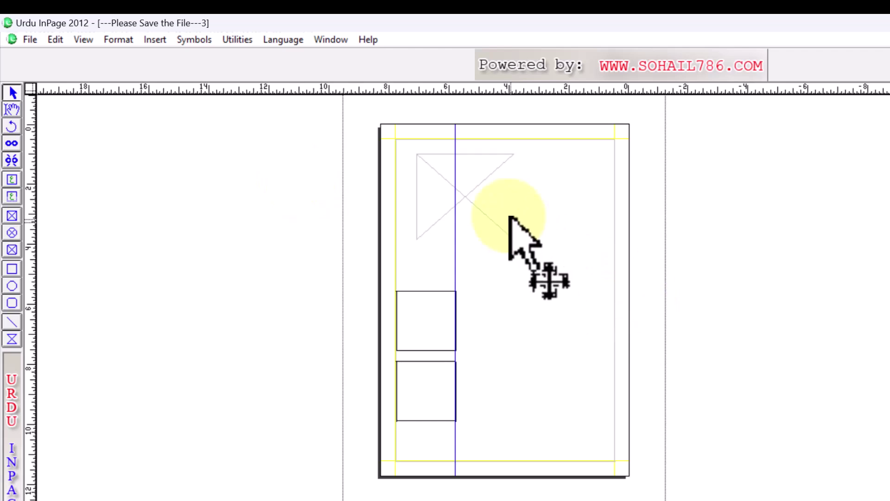
click(537, 344)
key(ctrl+0)
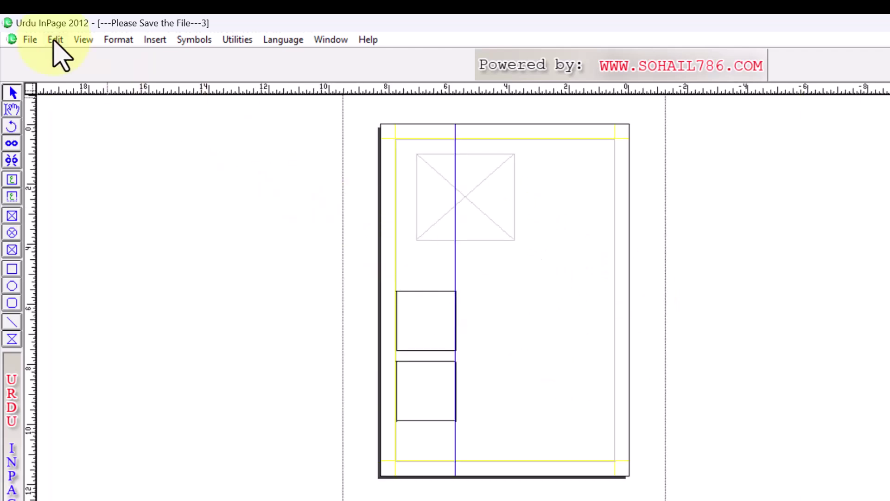
Set the user guides color to red in the application preferences, and add a horizontal guide across the upper part of the picture box
click(54, 40)
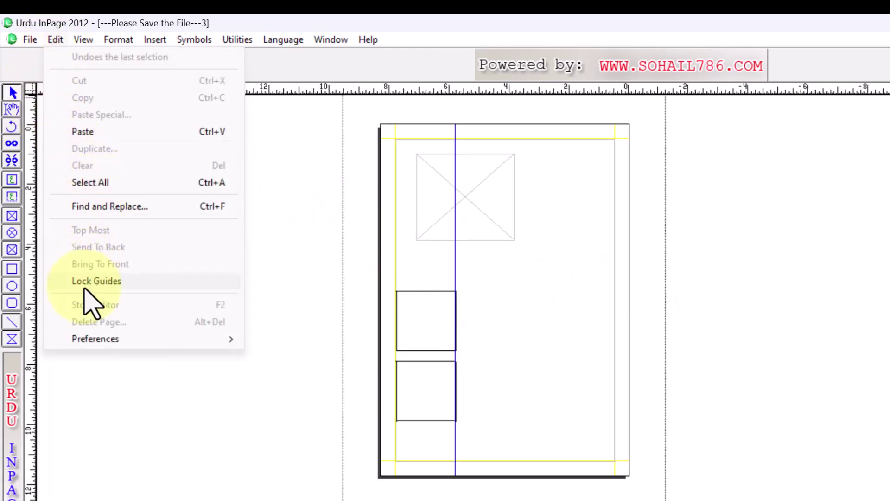
mouse_move(95, 339)
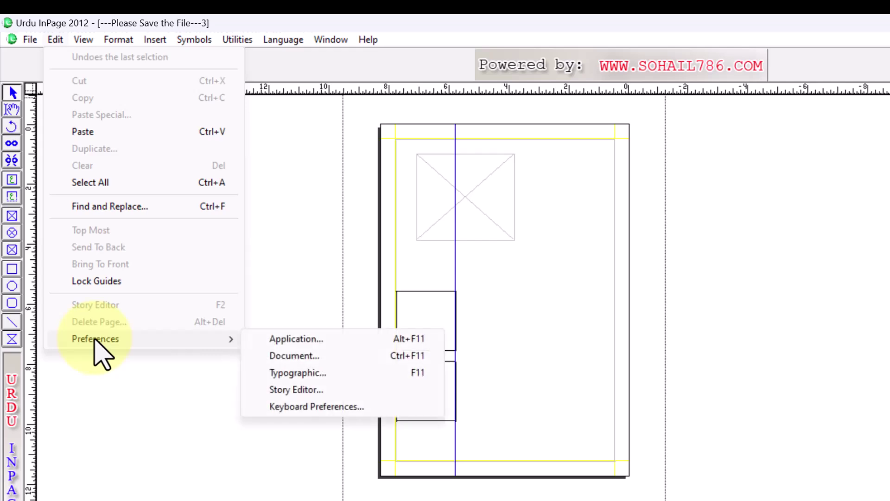
click(317, 341)
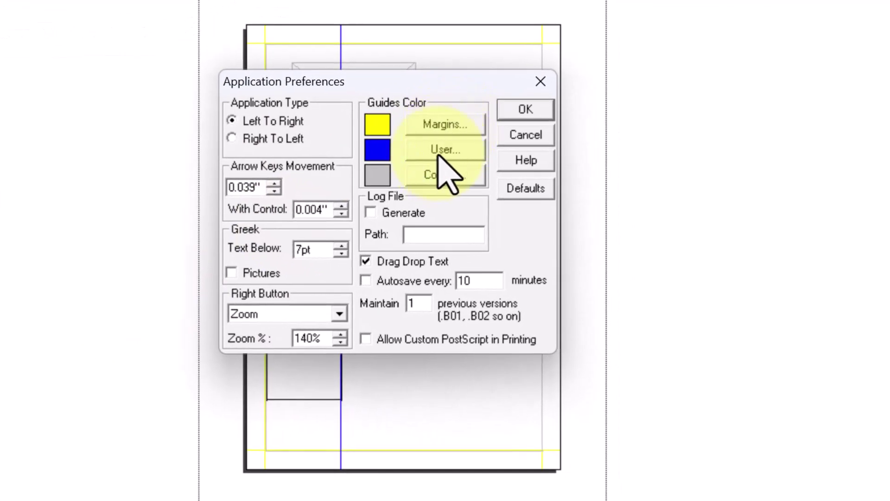
drag(364, 78, 696, 80)
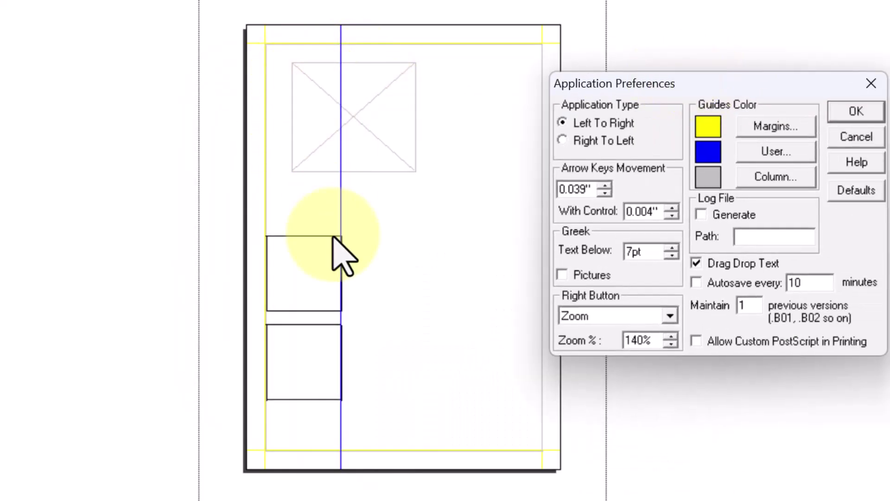
click(782, 154)
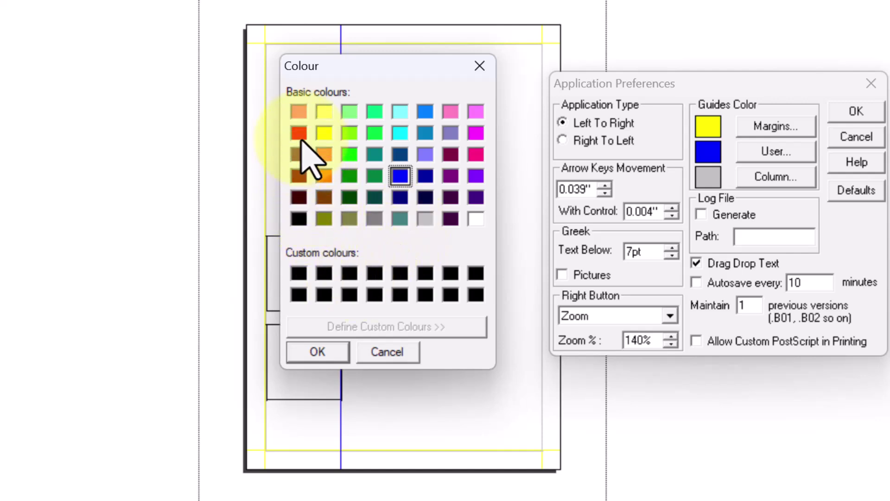
click(315, 353)
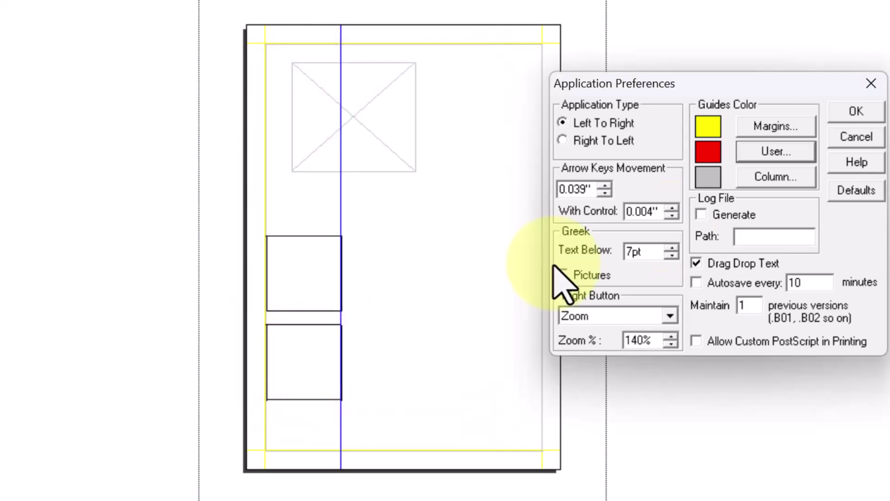
click(857, 114)
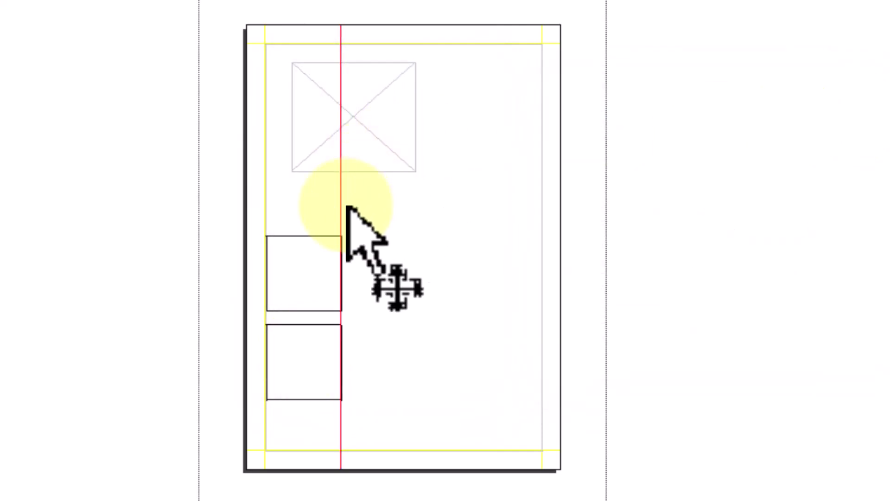
click(341, 41)
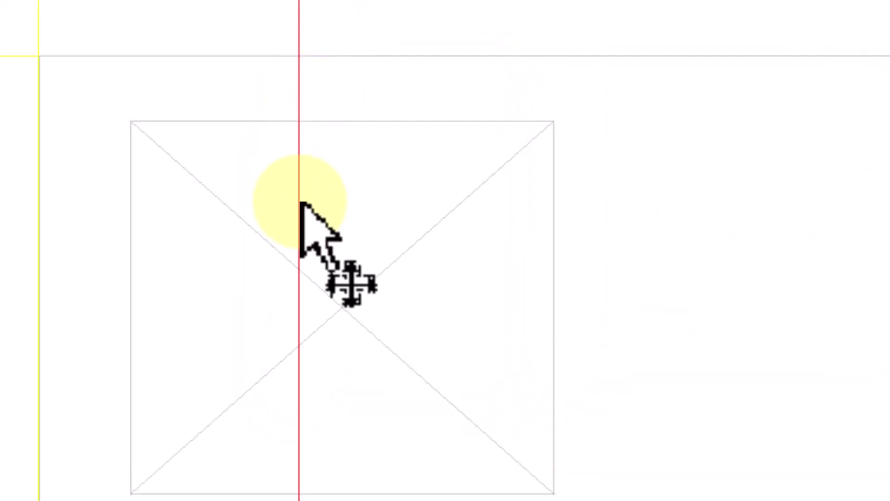
drag(147, 7, 163, 182)
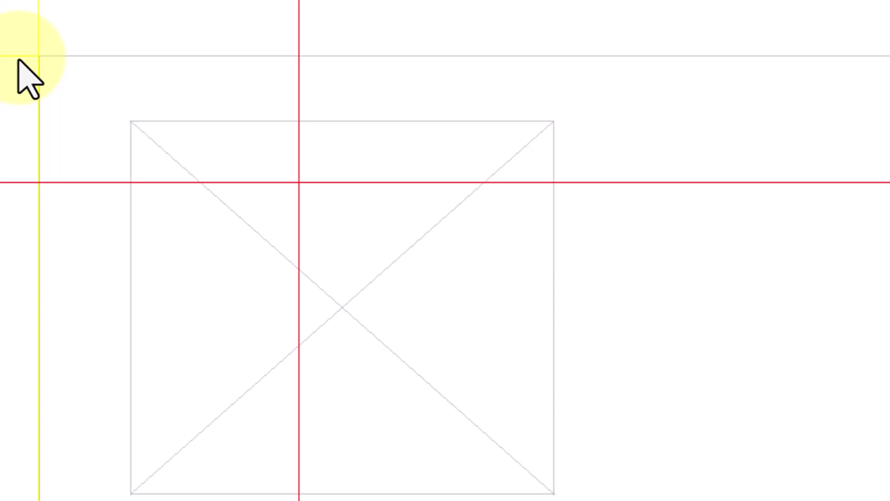
Set the column guides color to bright green in the application preferences
click(70, 25)
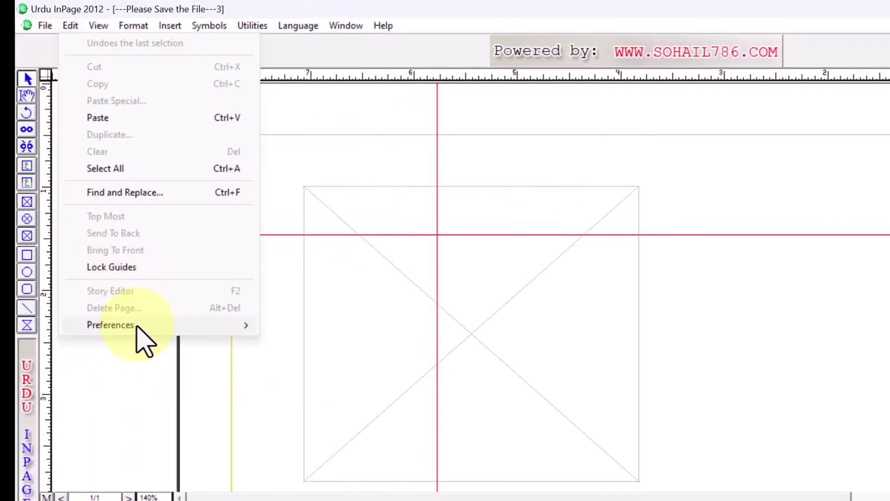
mouse_move(141, 330)
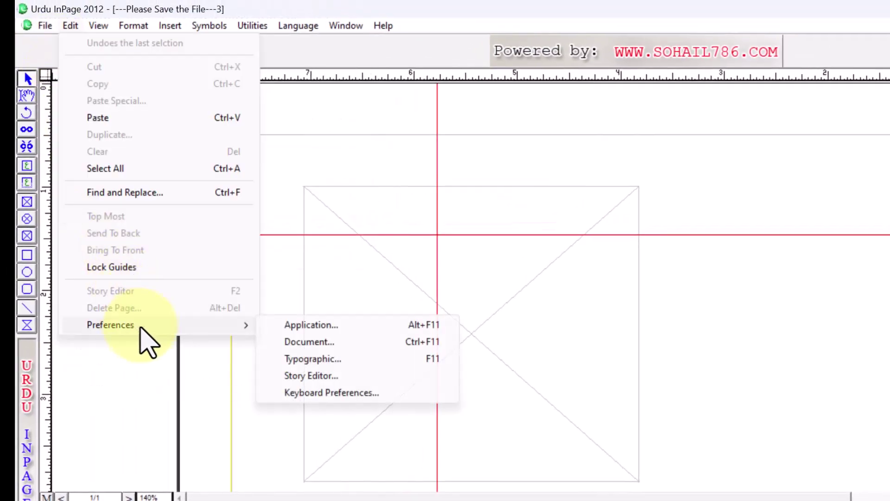
click(310, 324)
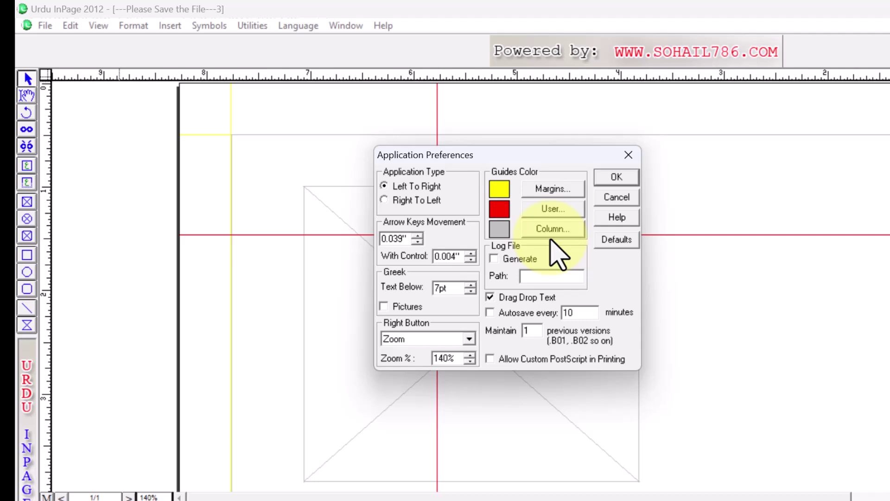
click(542, 228)
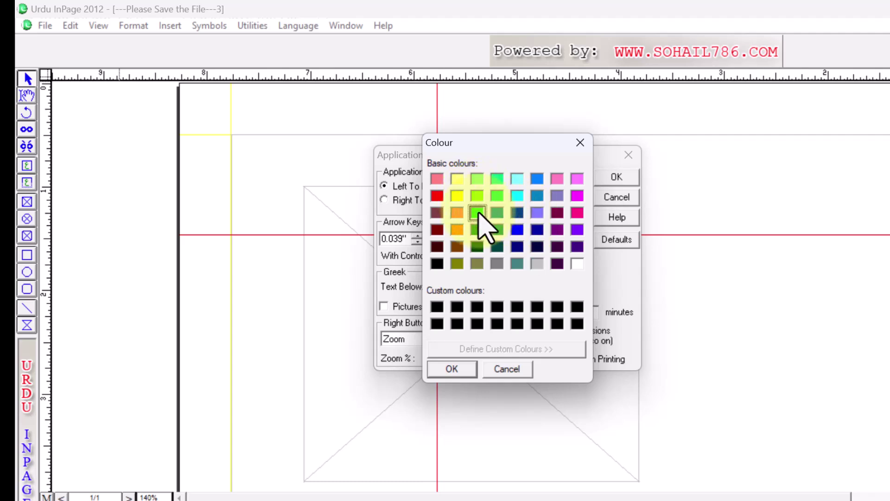
click(455, 369)
click(618, 178)
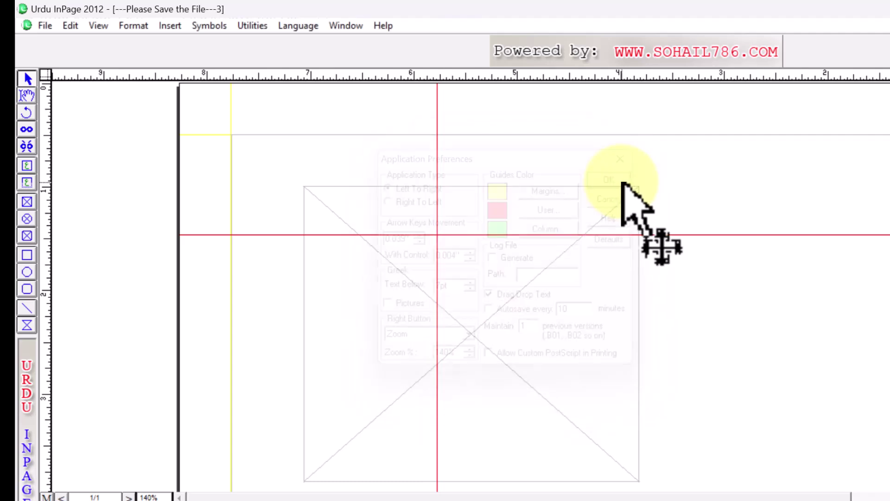
Create a new A4 portrait document with 4 columns to check the column guides
key(ctrl+0)
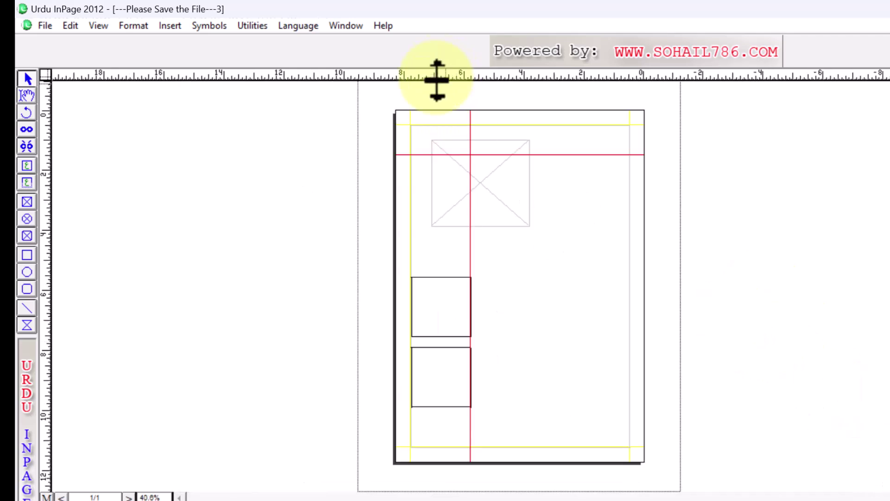
click(38, 26)
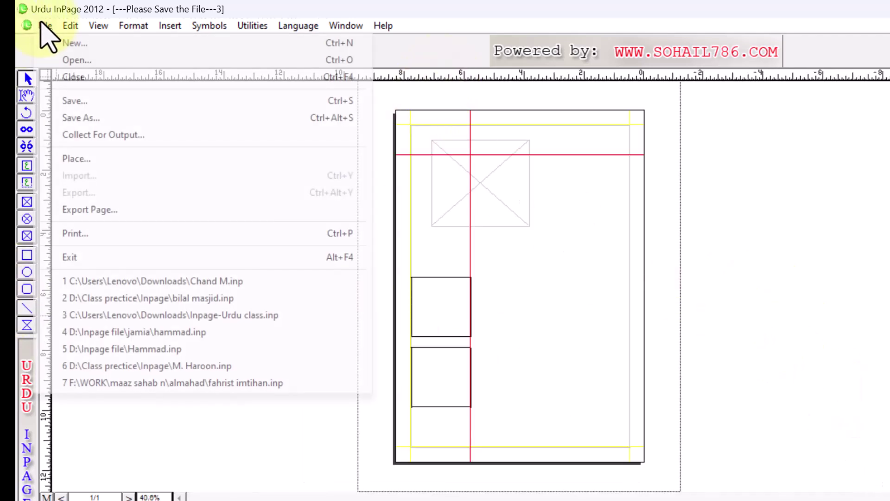
click(53, 42)
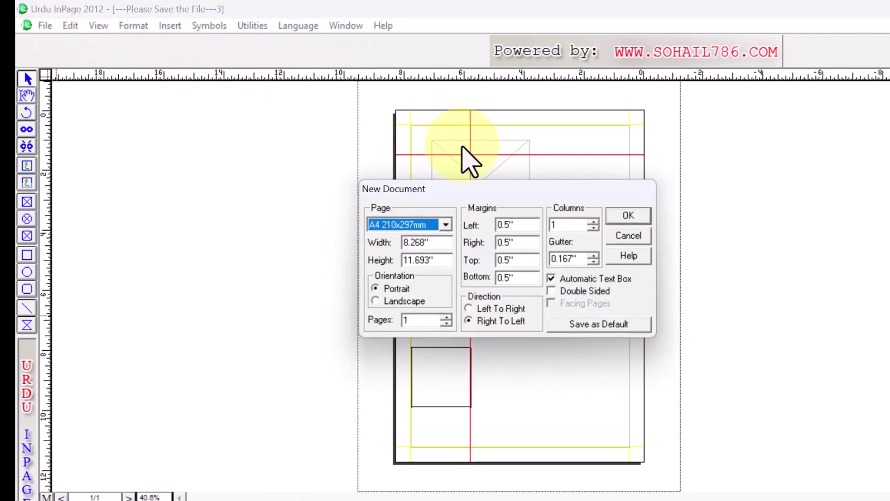
double_click(556, 225)
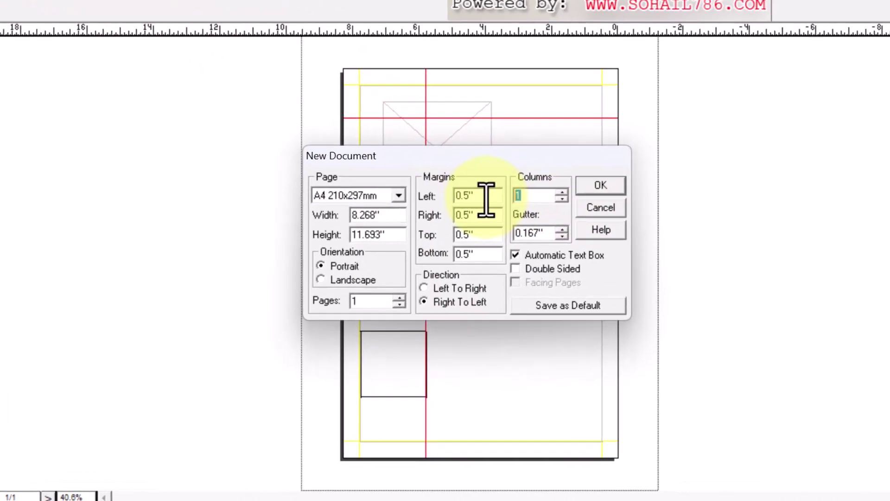
text(4)
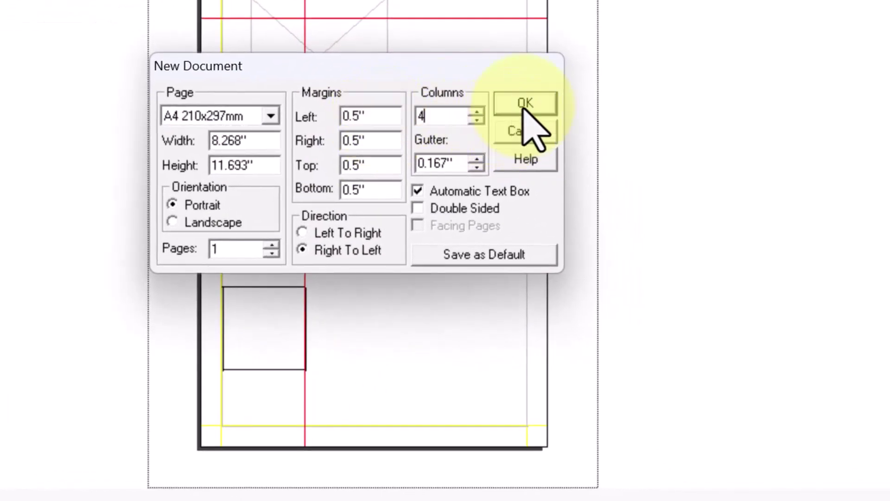
click(525, 103)
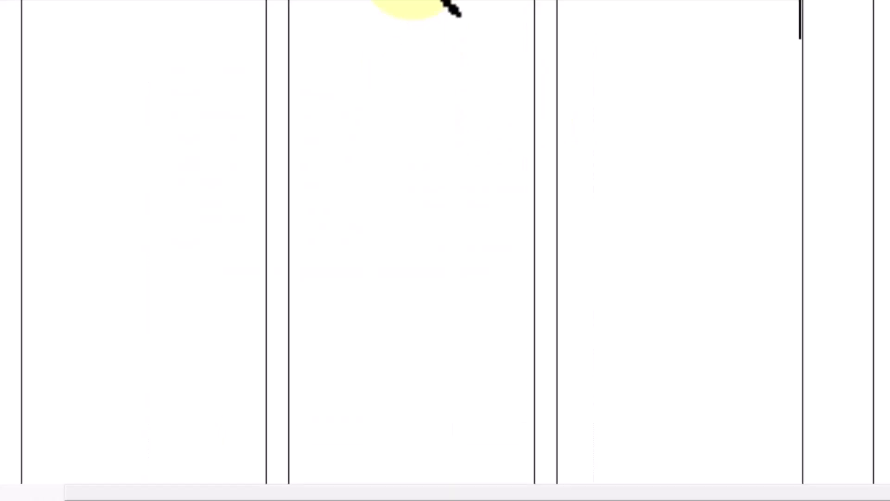
Examine the guides between the four columns at full-page and enlarged views, and close the four-column document
ctrl+alt+click(466, 65)
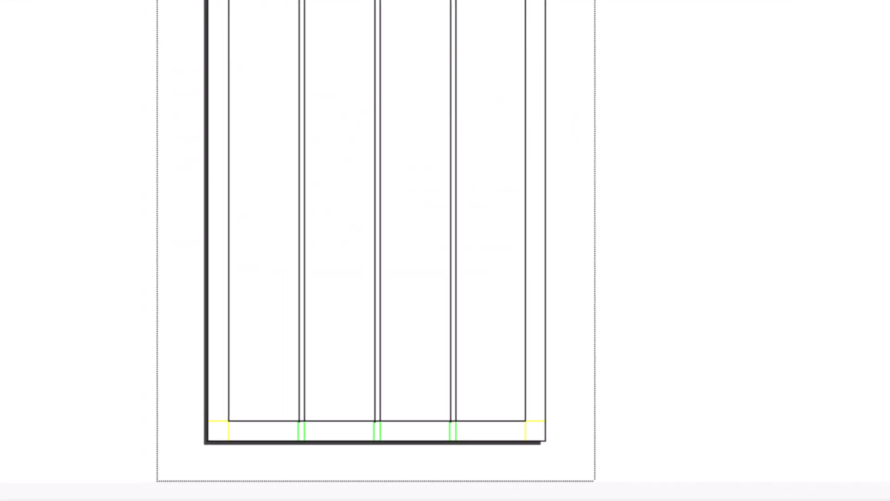
ctrl+click(477, 272)
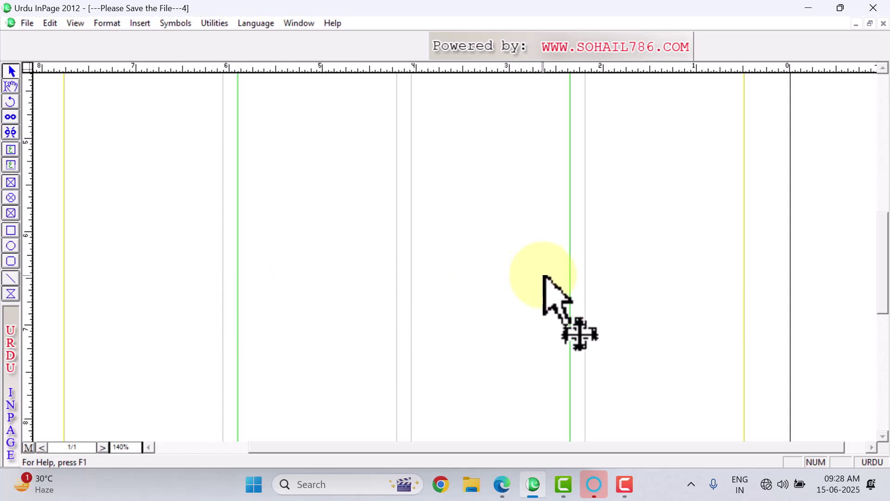
ctrl+click(580, 290)
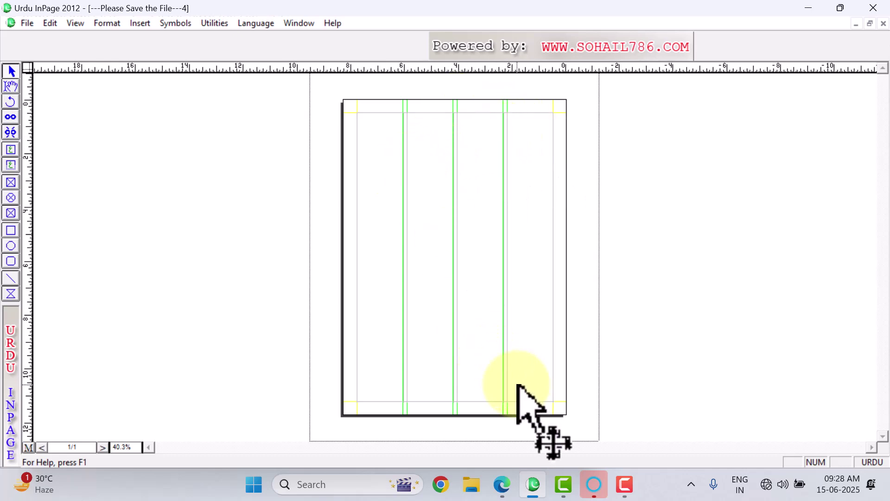
click(883, 23)
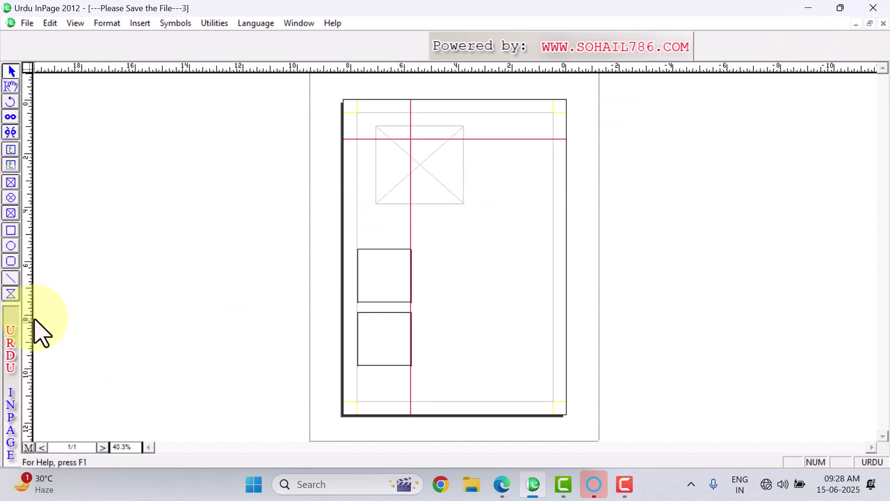
Open the application preferences
click(52, 26)
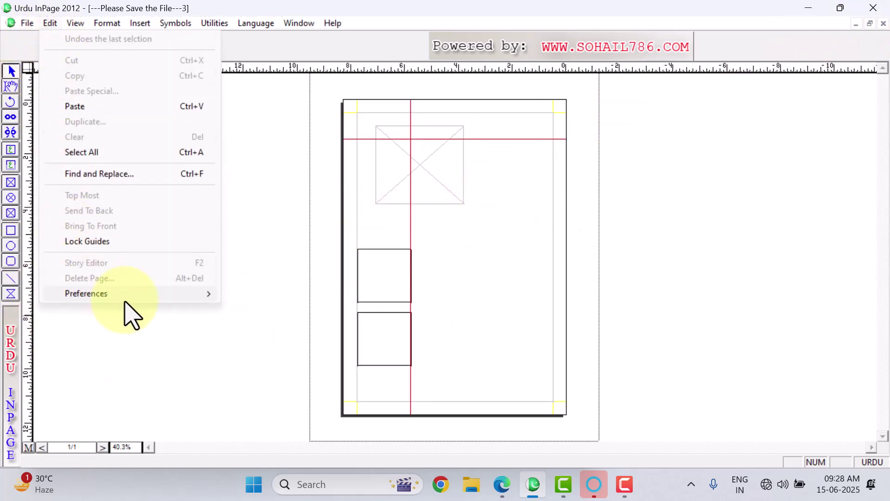
mouse_move(126, 295)
click(267, 294)
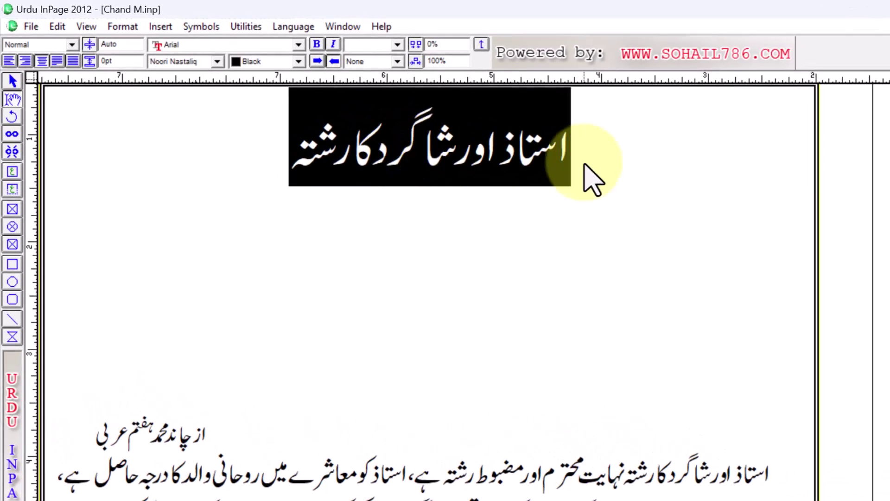
Move the selected heading in Chand M.inp down into the blank space below it, and back to the top of the page
drag(427, 173, 429, 323)
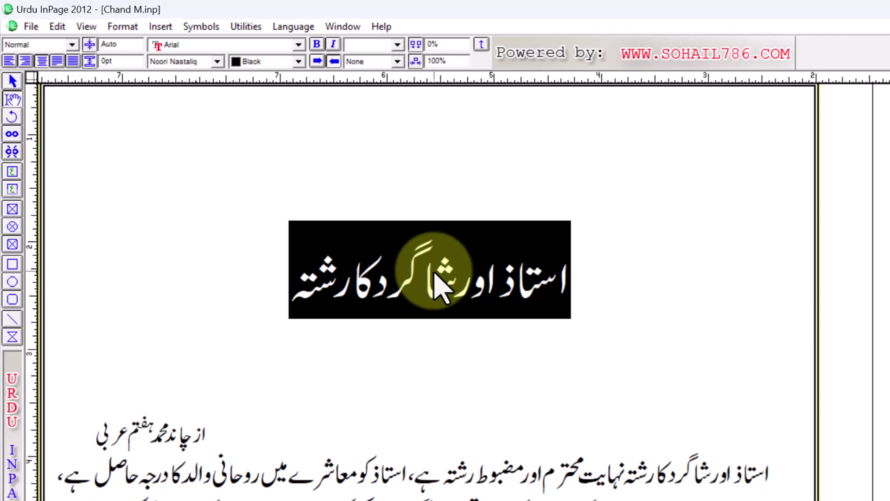
drag(435, 271, 439, 123)
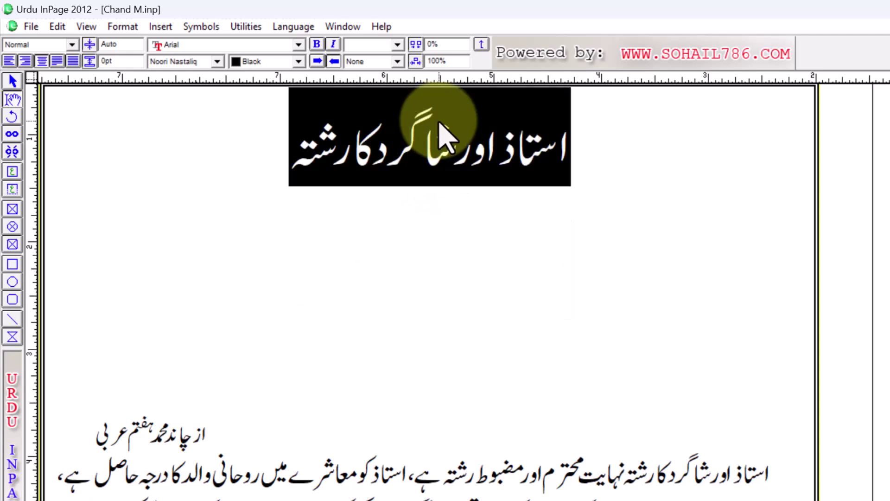
Turn off Drag Drop Text in the application preferences
click(57, 27)
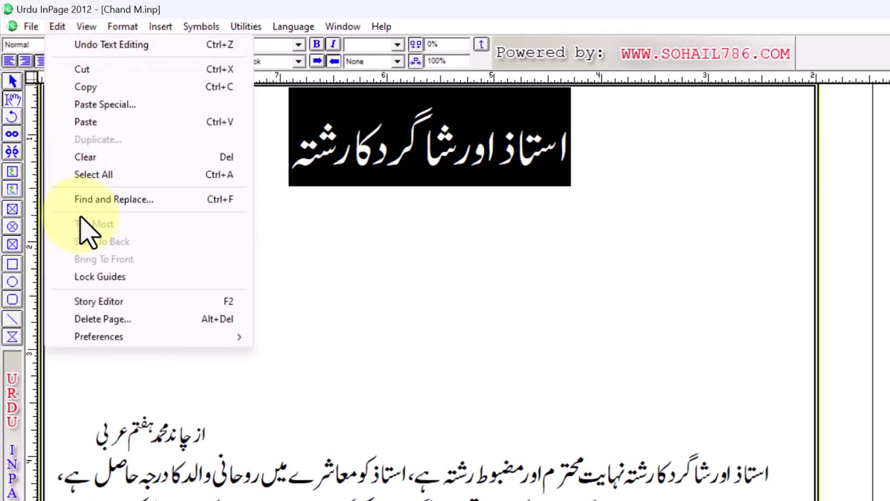
mouse_move(115, 337)
click(289, 338)
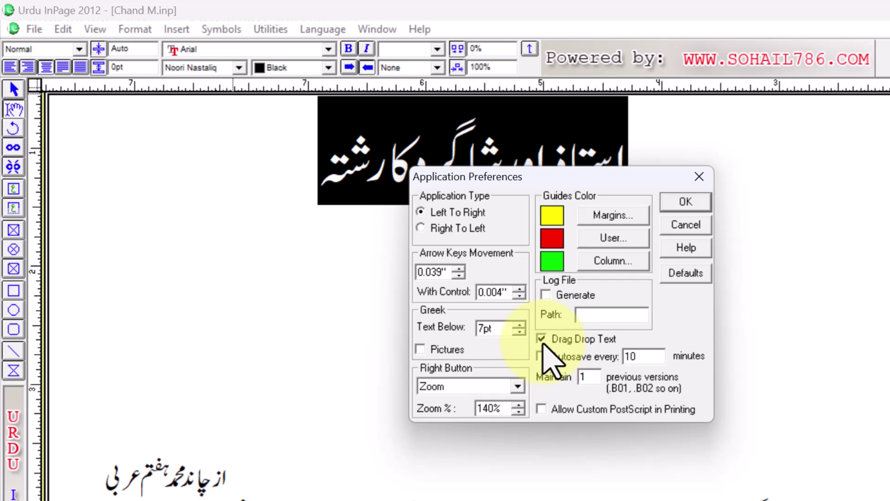
click(686, 201)
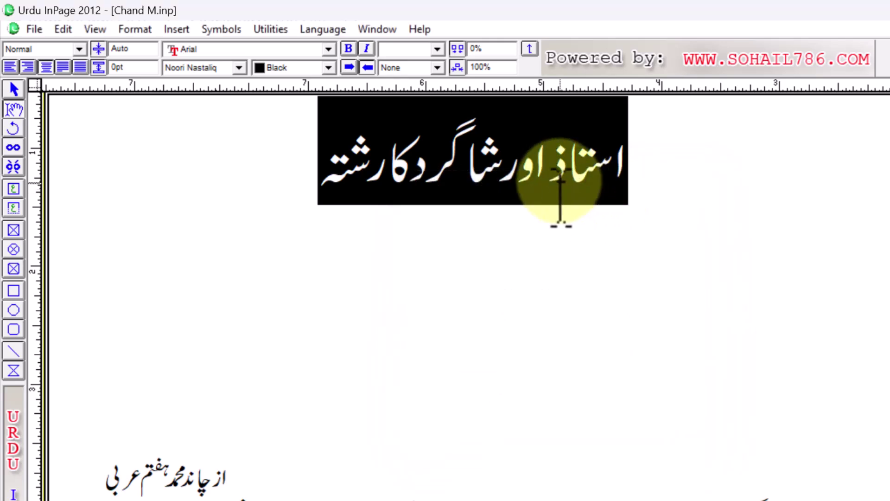
Deselect and reselect the heading text to test how it responds with drag-and-drop editing off
click(516, 195)
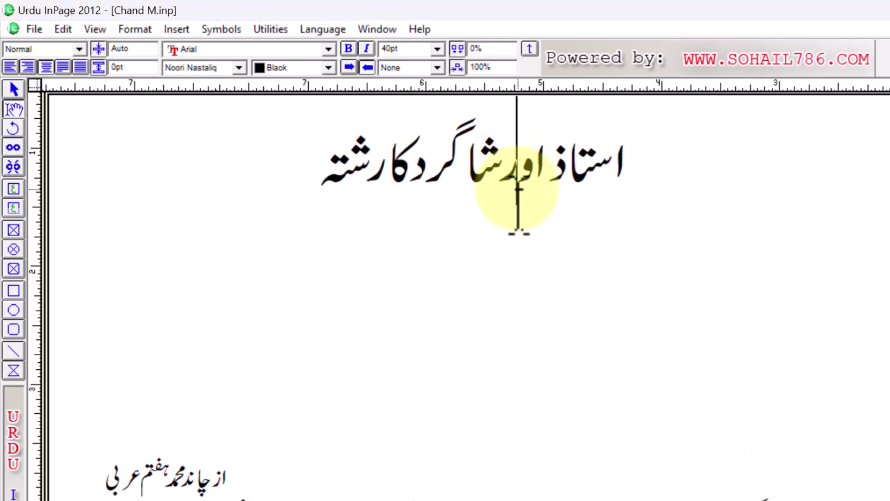
drag(665, 188, 248, 198)
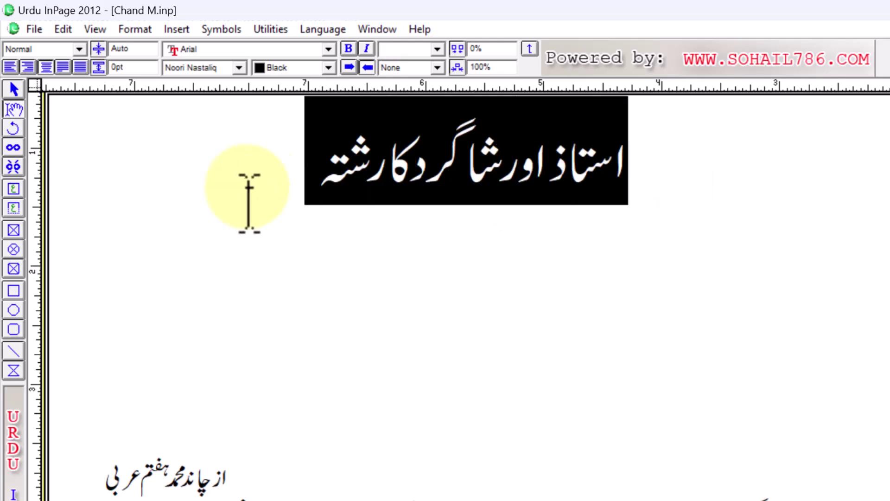
click(363, 214)
drag(663, 186, 318, 199)
Turn Drag Drop Text back on in the application preferences
click(63, 29)
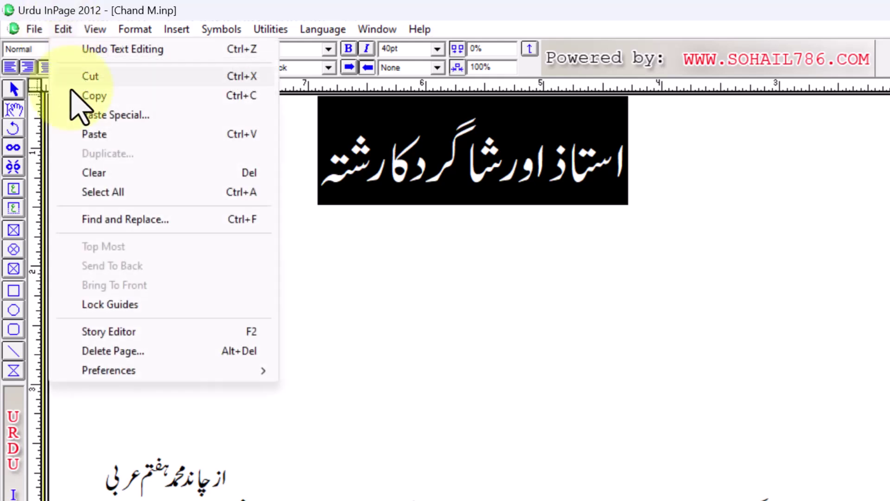
mouse_move(146, 378)
click(297, 370)
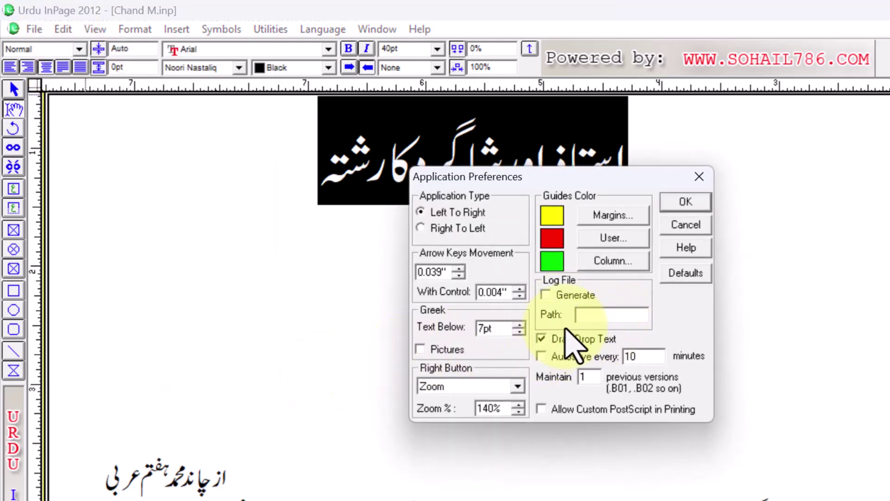
click(686, 203)
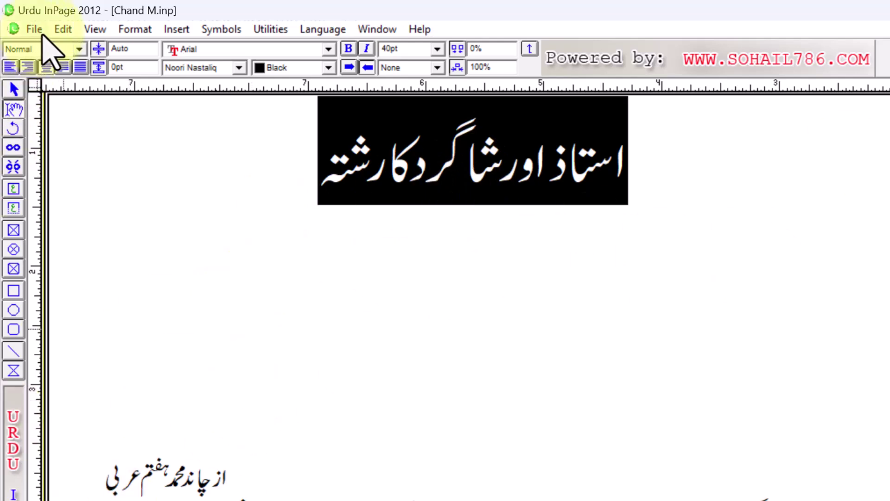
Review the autosave interval option in the application preferences, and close them without changes
click(64, 31)
mouse_move(100, 373)
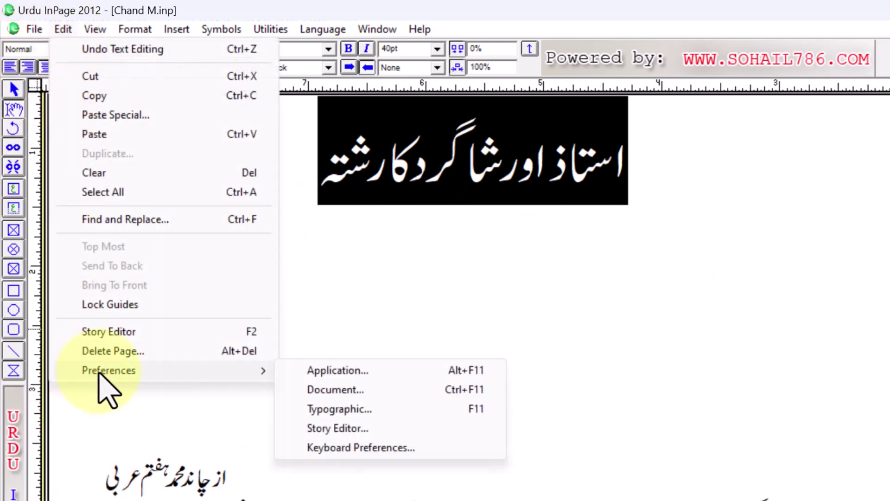
click(380, 370)
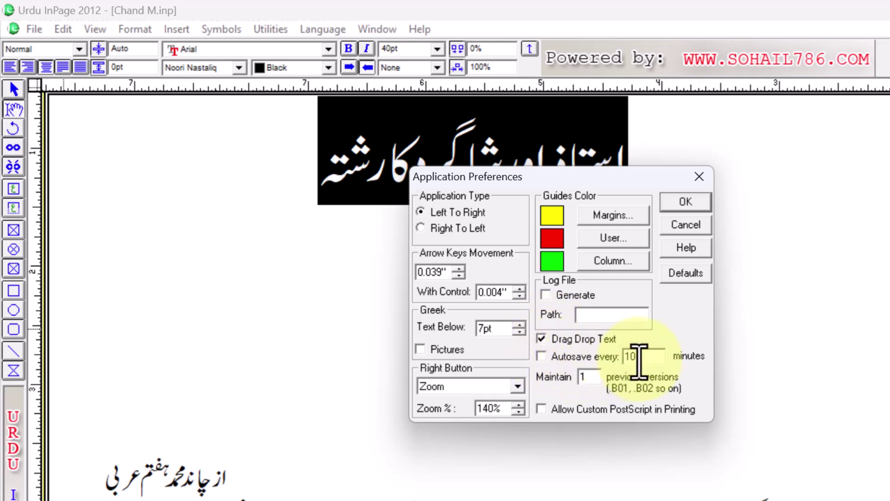
click(682, 227)
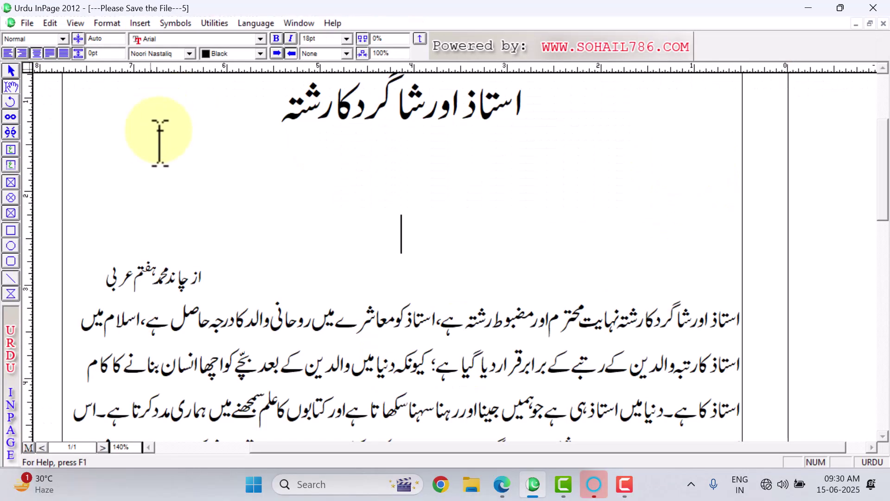
Turn off Drag Drop Text and enable autosave every 1 minute in the application preferences
click(50, 23)
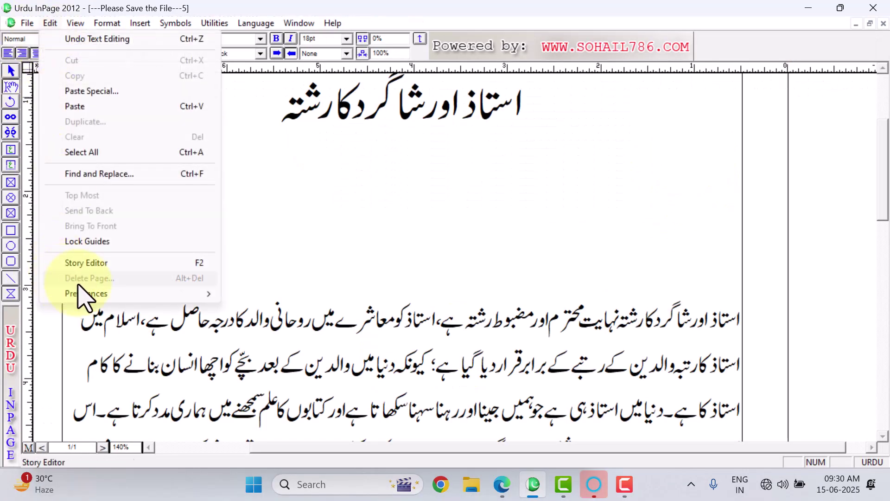
mouse_move(88, 293)
click(280, 293)
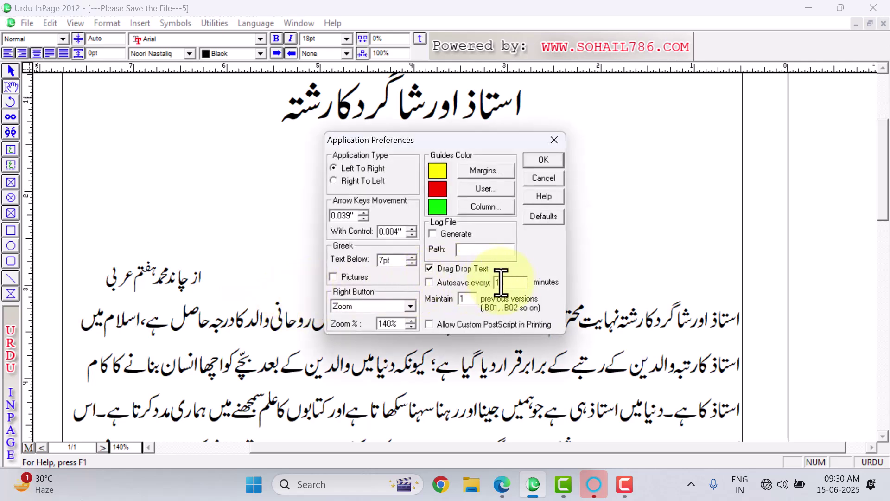
click(429, 283)
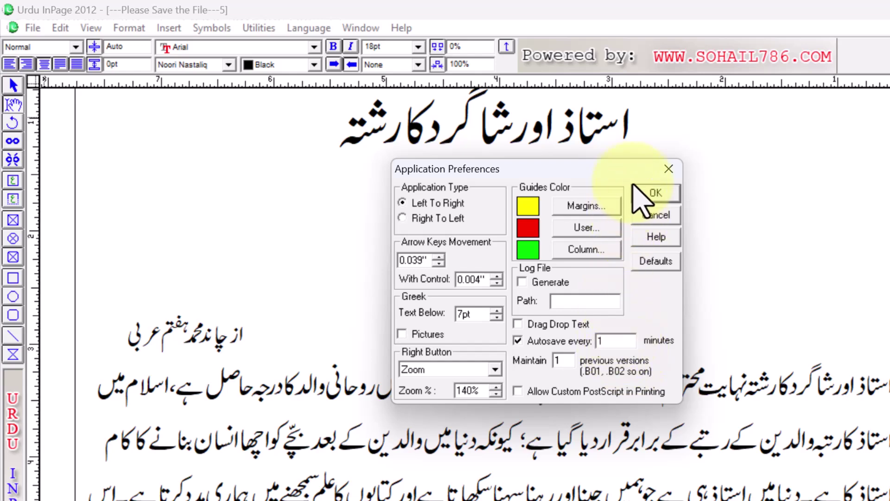
click(654, 194)
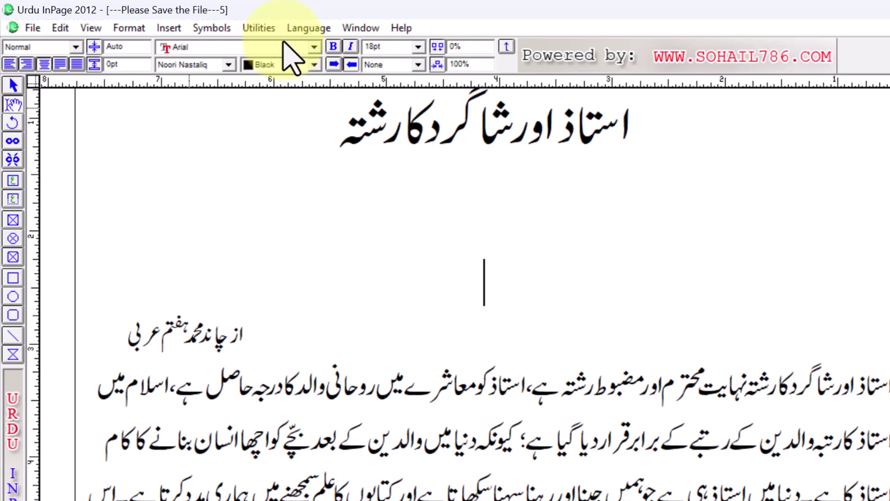
Review the option for maintaining previous file versions in the application preferences, and cancel
click(60, 27)
mouse_move(196, 360)
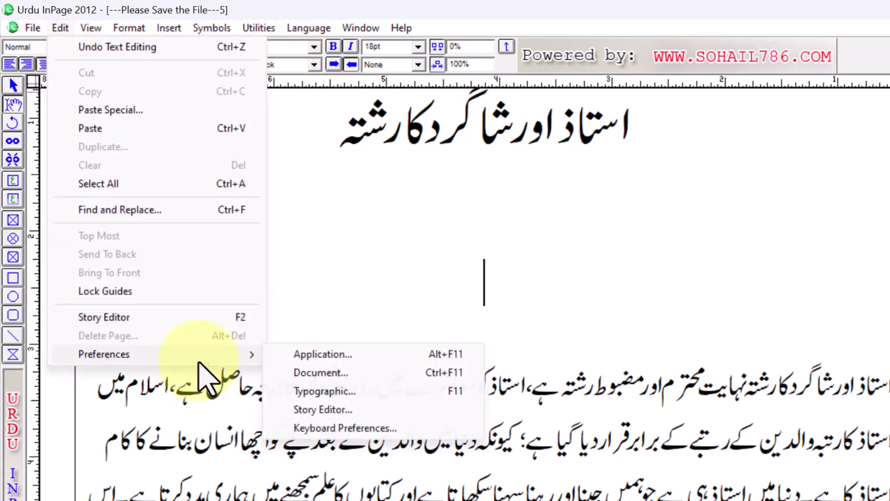
click(300, 355)
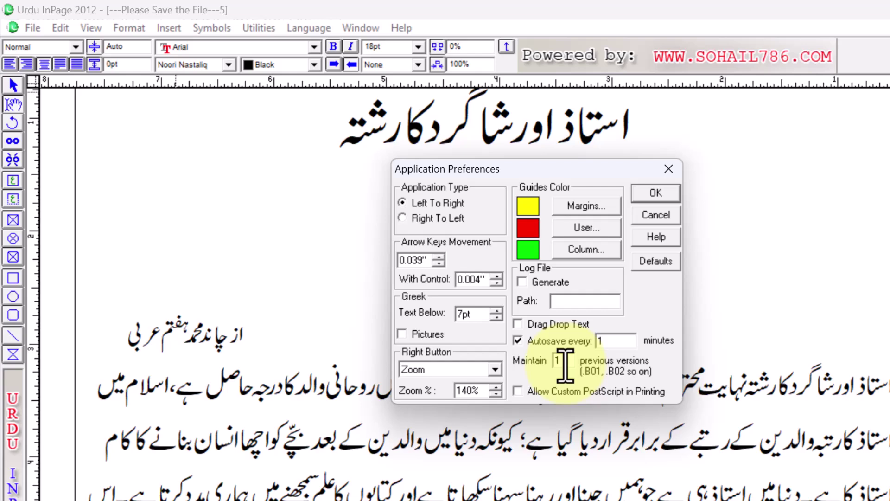
click(654, 216)
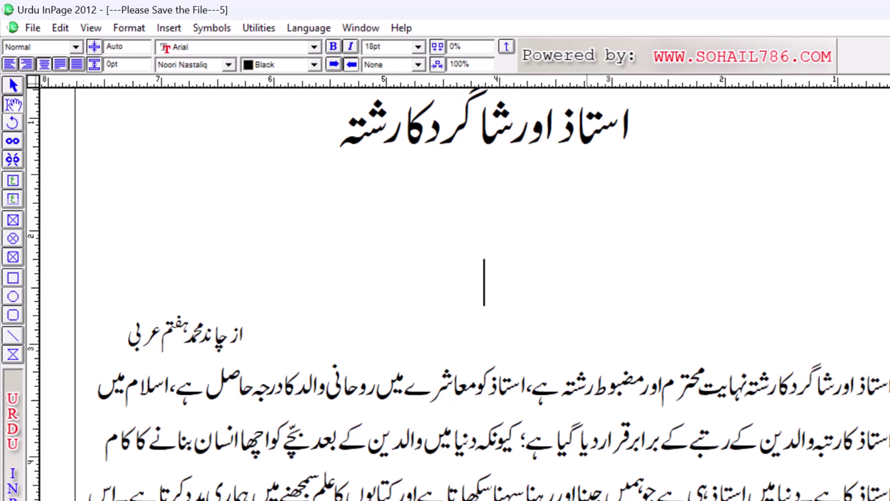
Switch to File Explorer, examine the .B01 backup files beside the InPage files on drive E:, and return to InPage
key(super+e)
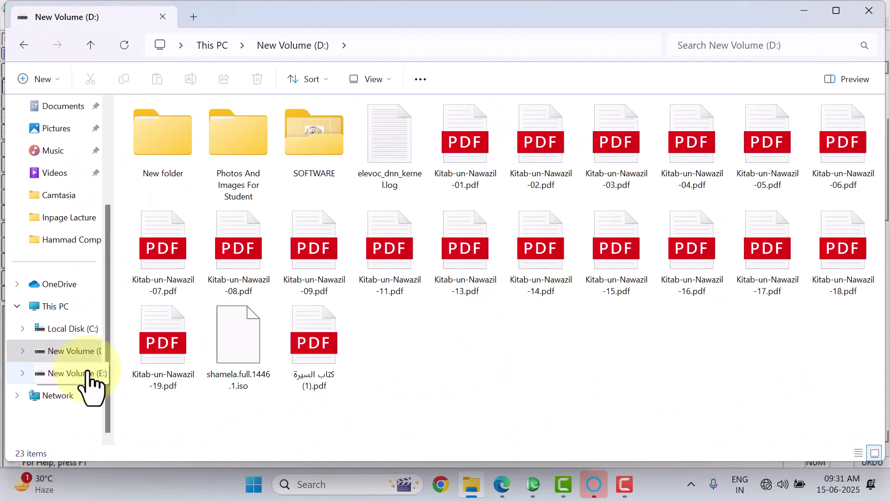
click(88, 372)
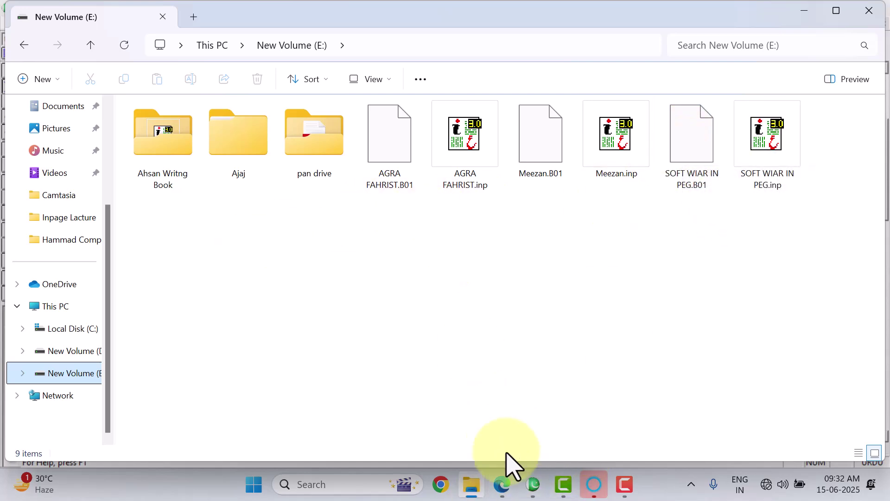
click(533, 483)
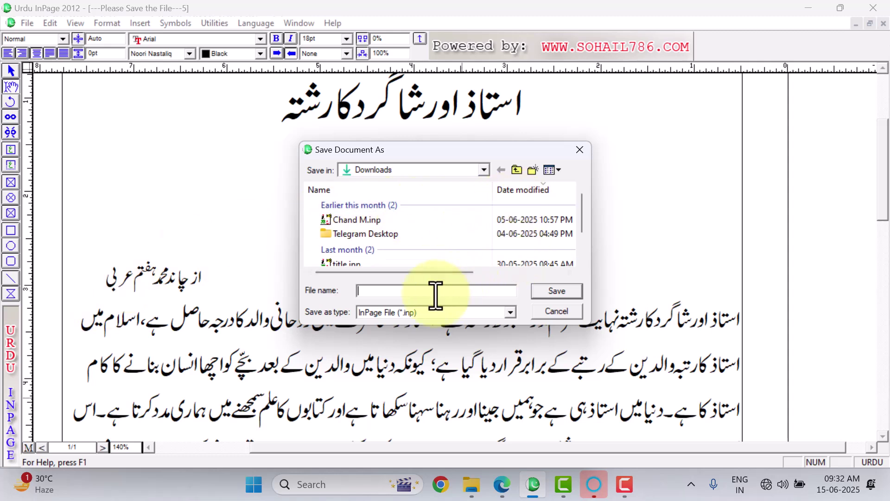
Try saving the untitled document to Downloads without a file name, and cancel the save
click(557, 290)
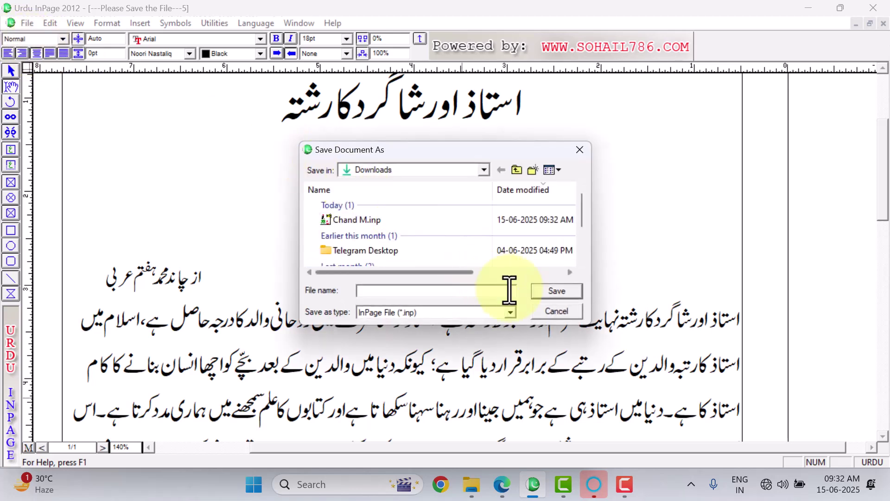
click(555, 311)
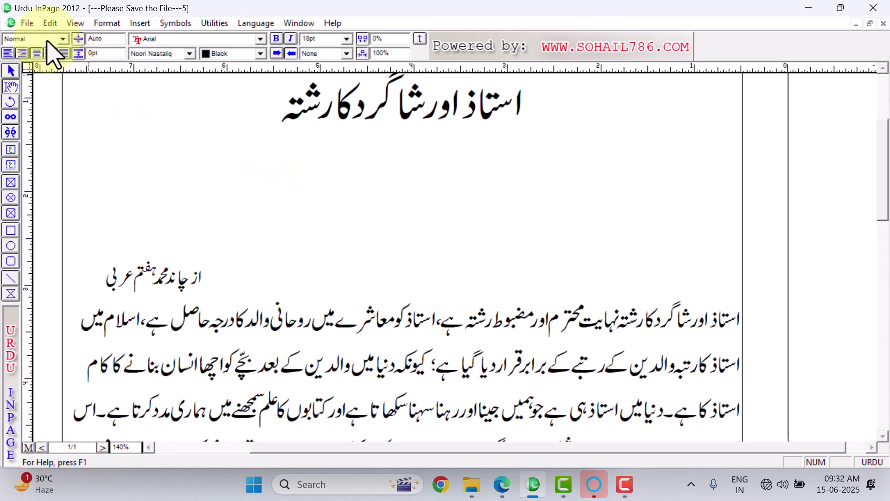
click(27, 23)
click(69, 95)
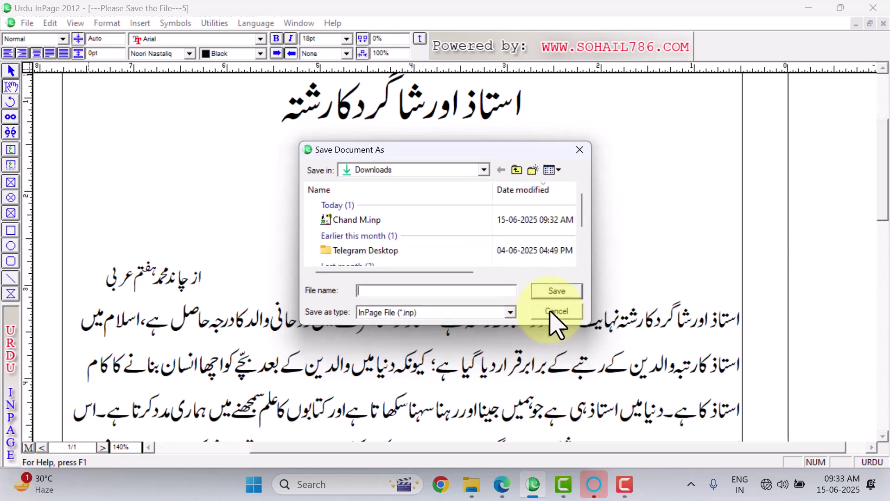
click(555, 313)
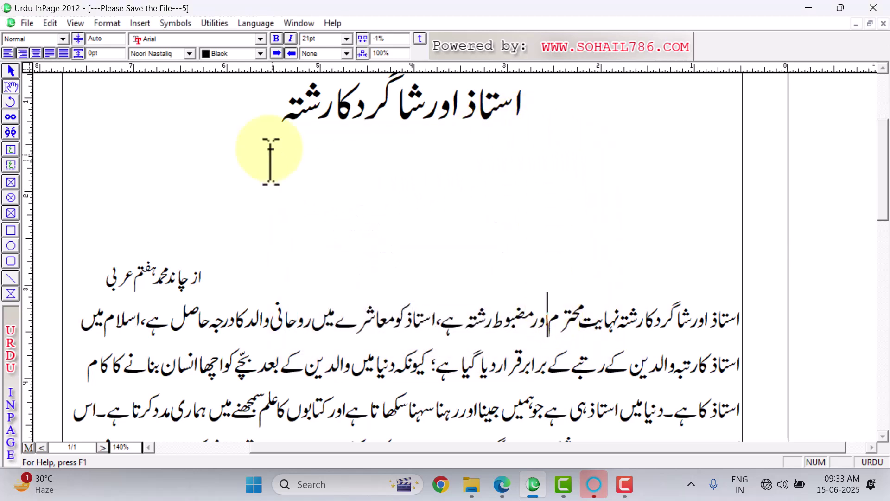
Place the text cursor at the start of the author line above the first paragraph
click(50, 25)
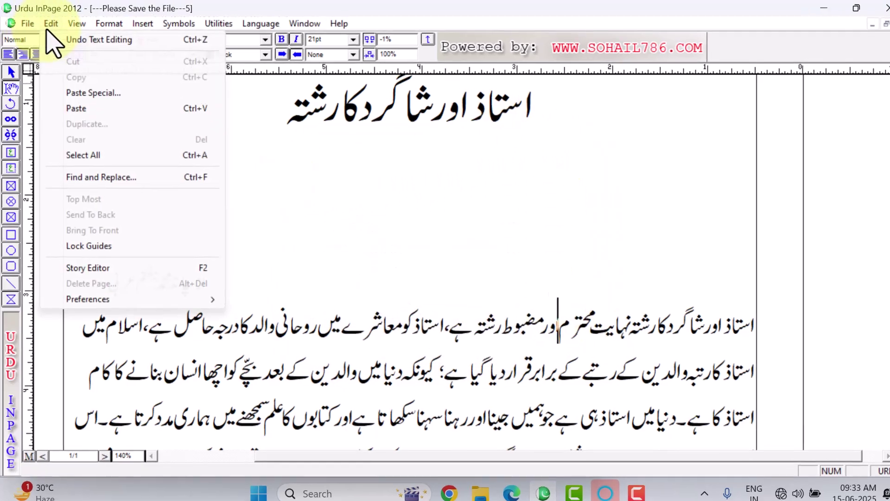
mouse_move(135, 298)
click(608, 321)
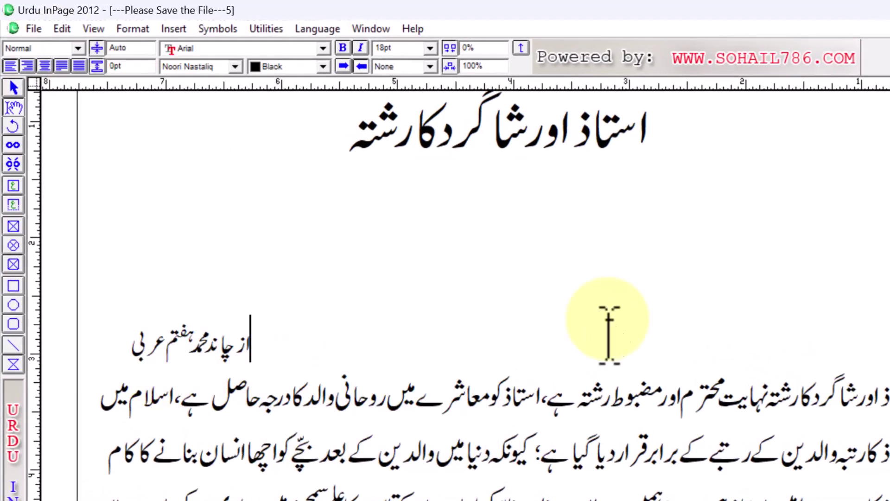
Replace all of the untitled document's text with the single letter و
key(ctrl+a)
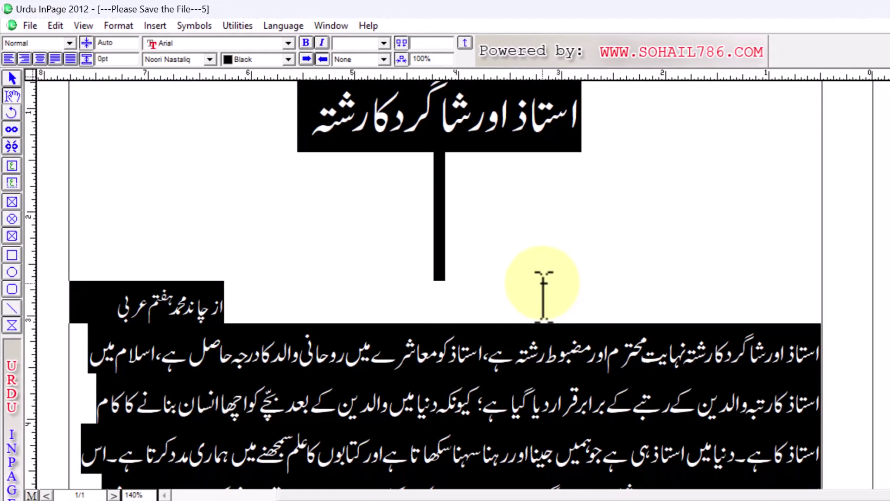
text(و)
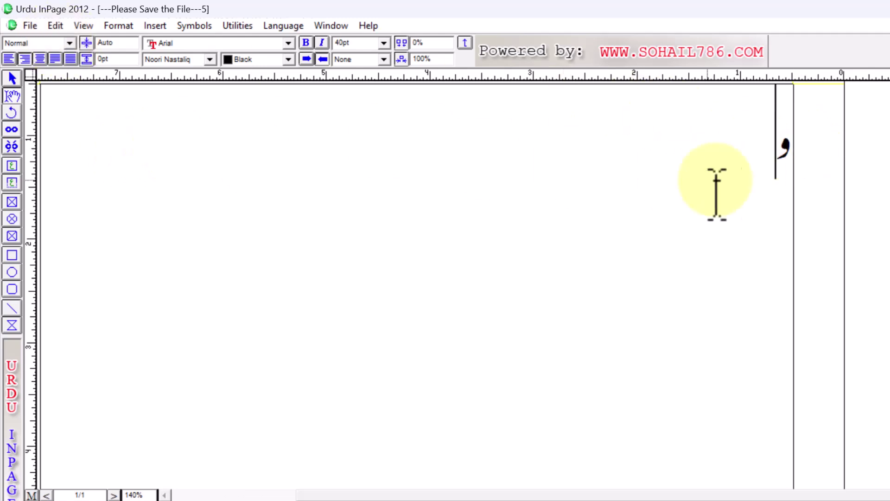
Open the most recently used file from Downloads, save it and close it to return to the untitled document
click(56, 26)
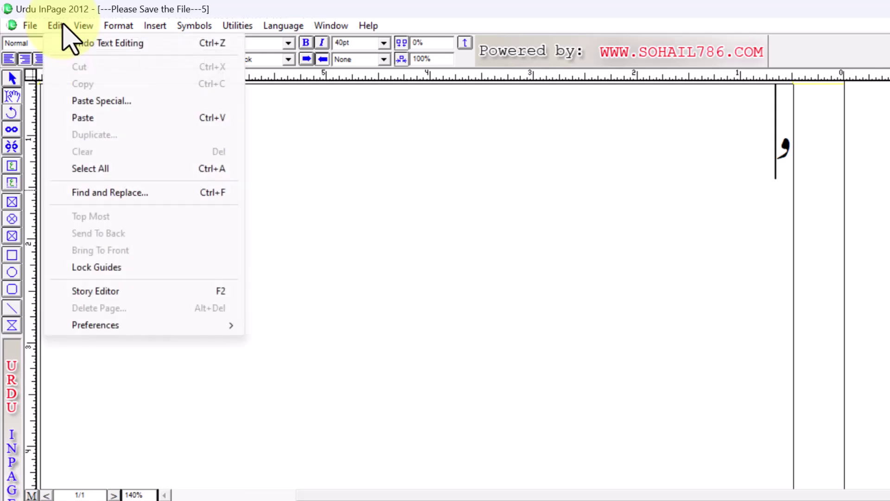
mouse_move(92, 21)
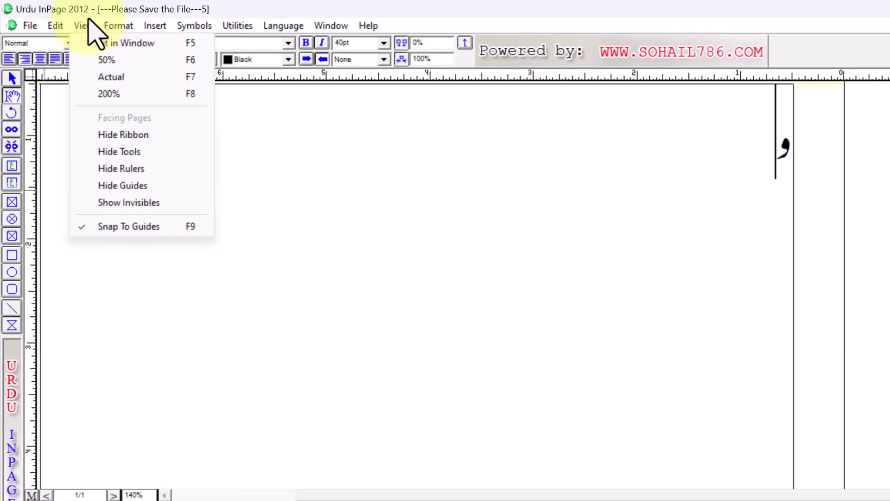
mouse_move(55, 27)
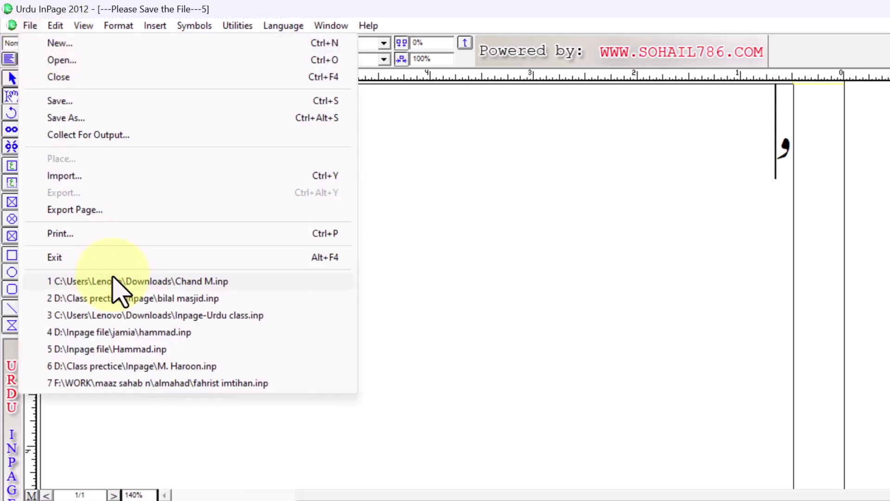
click(163, 281)
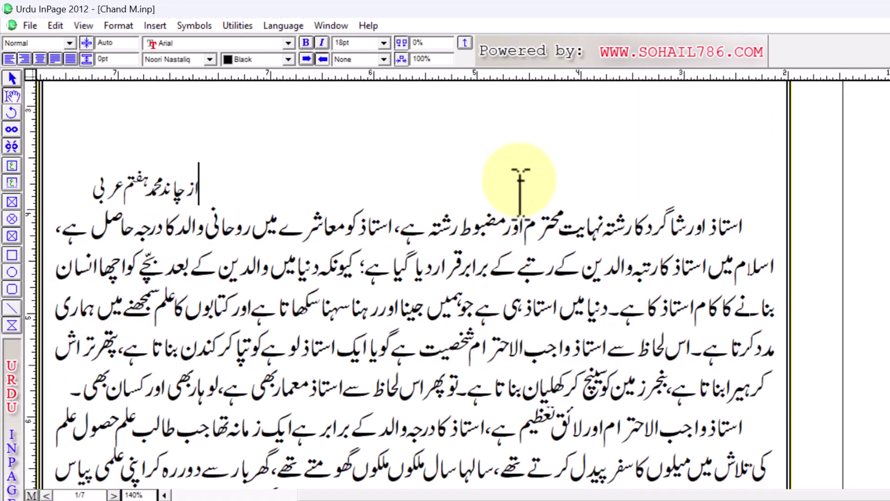
key(ctrl+s)
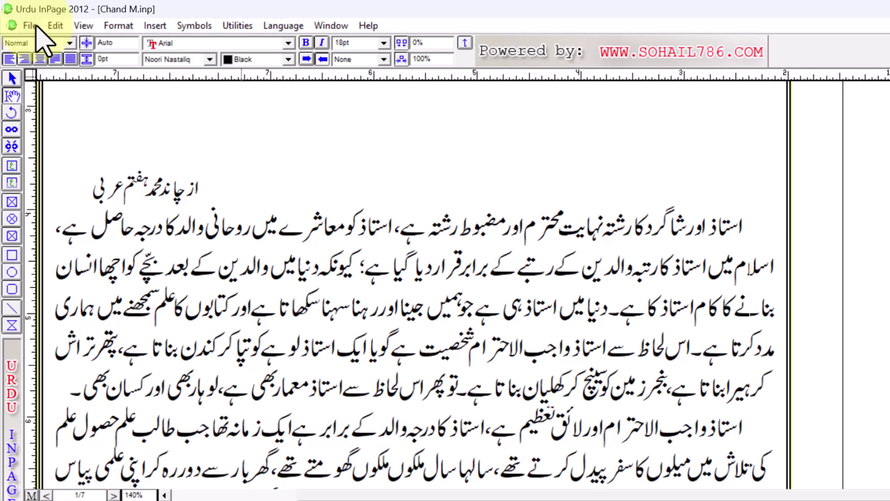
key(ctrl+n)
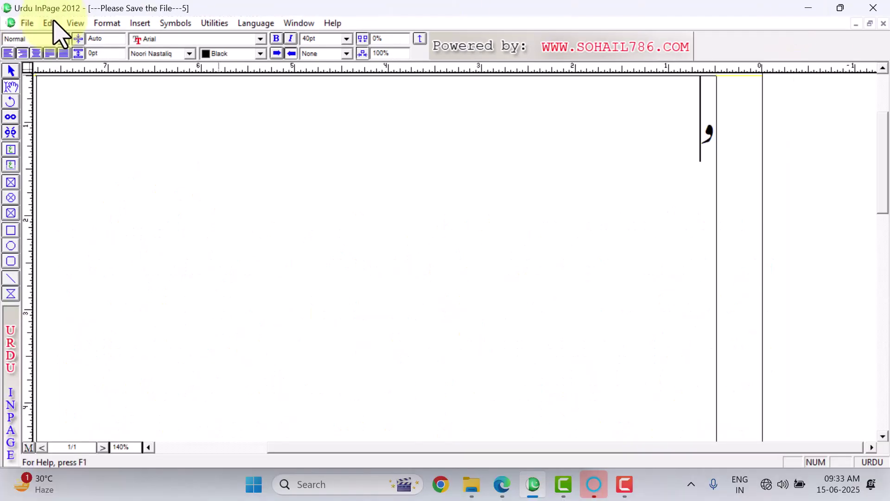
Review the autosave and previous-versions options in the application preferences, and leave without changes
click(55, 25)
mouse_move(65, 293)
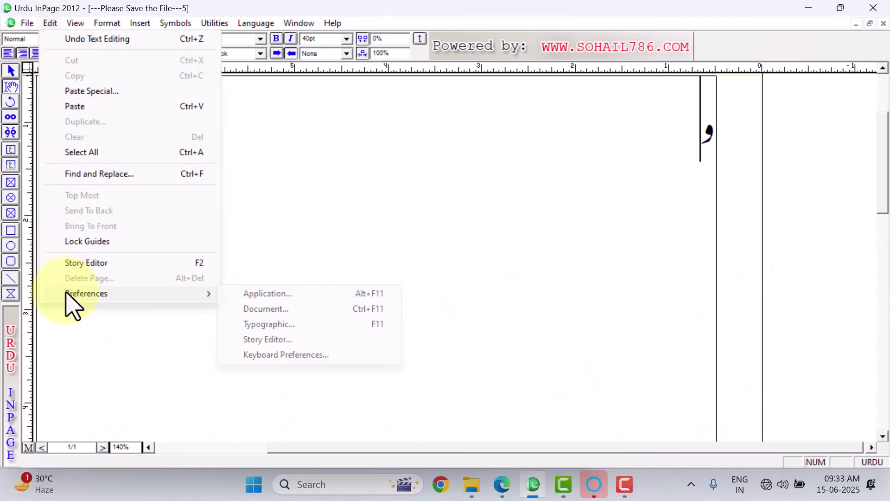
click(324, 293)
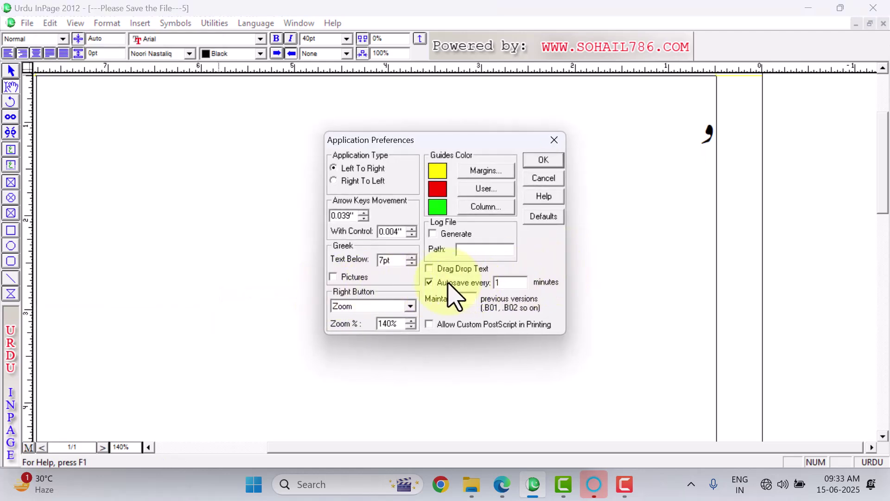
key(Escape)
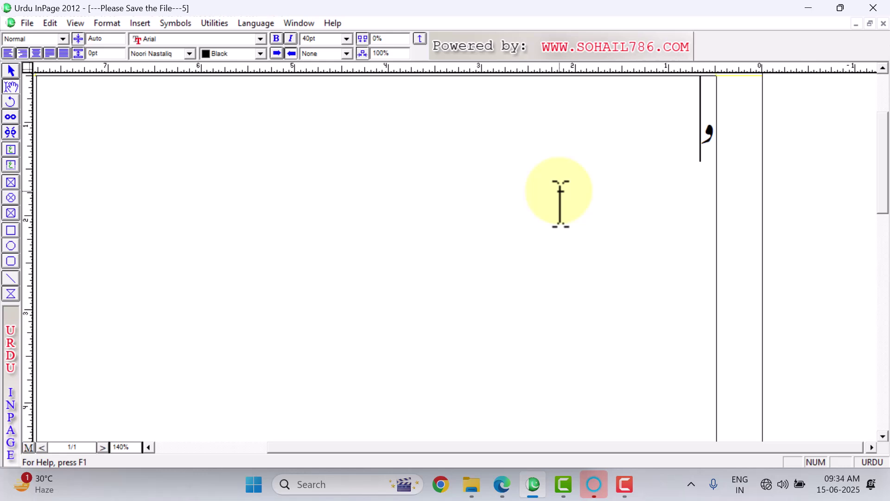
Switch to File Explorer to point out the .B01 backup files on drive E:, and return to InPage
click(471, 485)
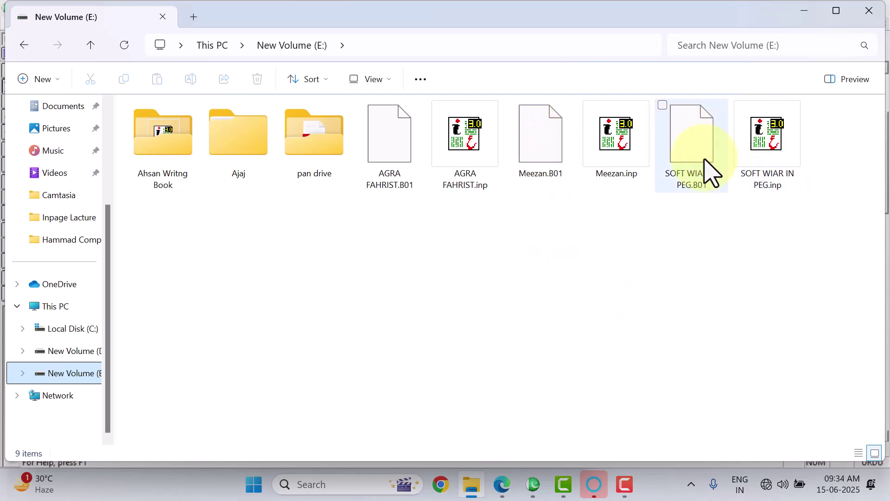
click(533, 485)
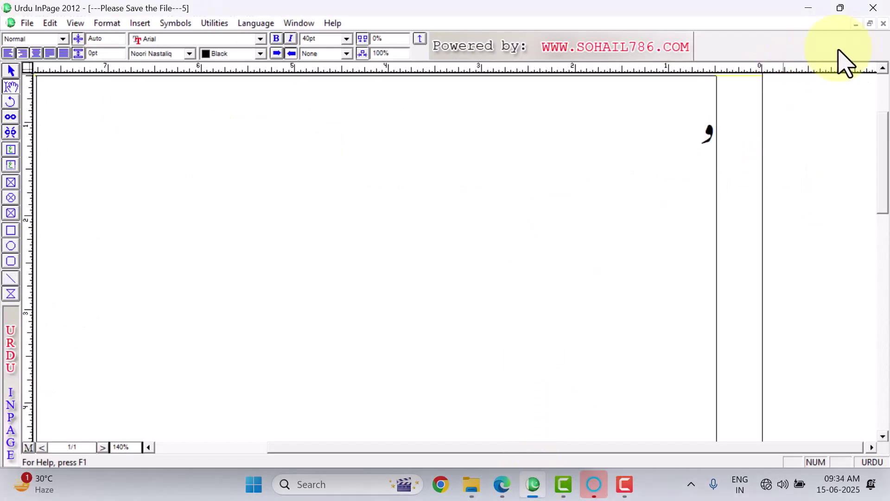
Close the remaining untitled documents without saving them
click(883, 24)
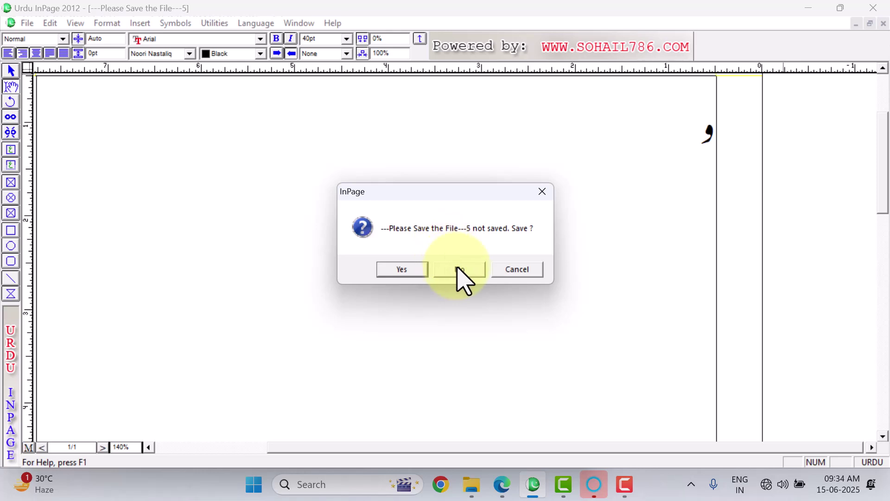
click(458, 269)
click(883, 23)
click(452, 269)
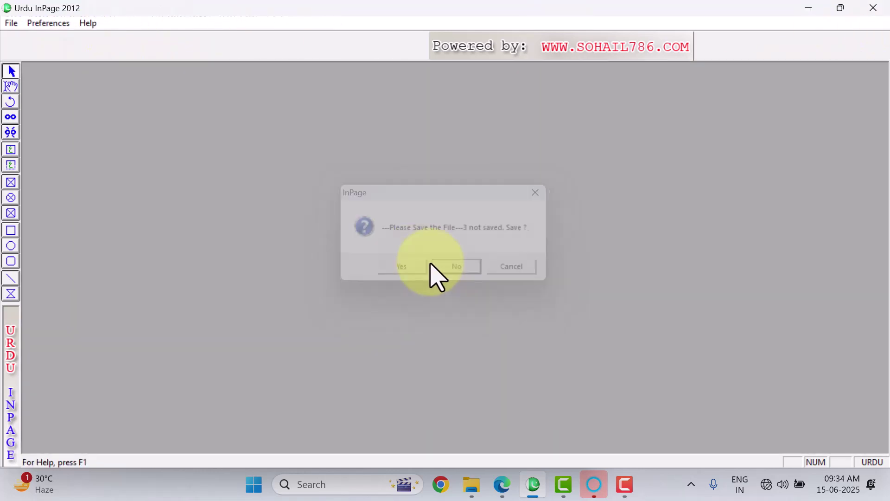
Create a new blank document with the default page settings
click(10, 24)
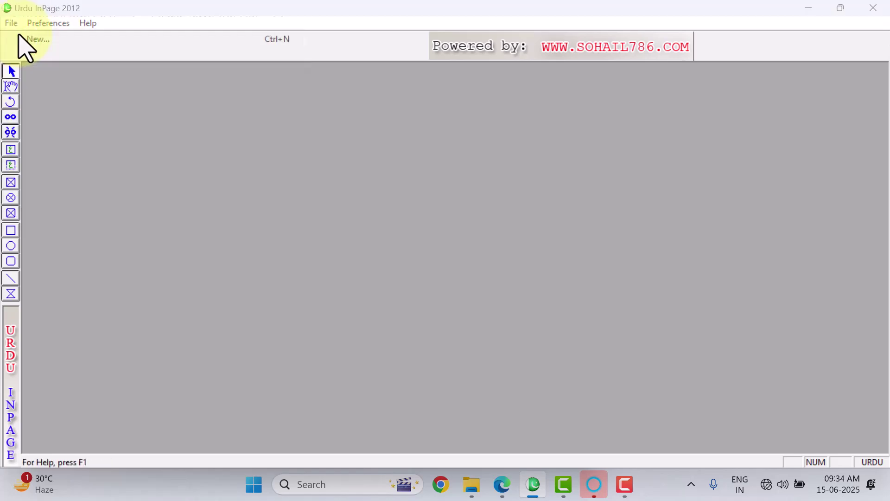
click(18, 36)
click(551, 194)
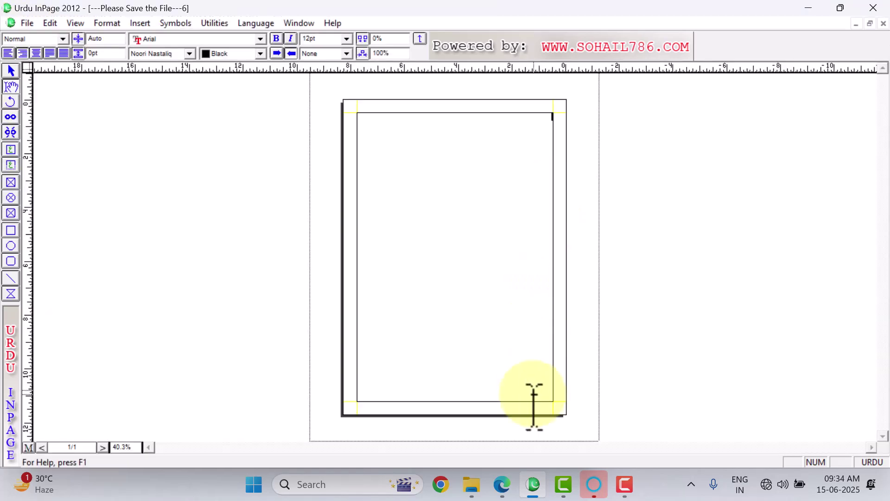
Open the backup file Meezan.B01 from drive E: in InPage and view the whole page
click(471, 487)
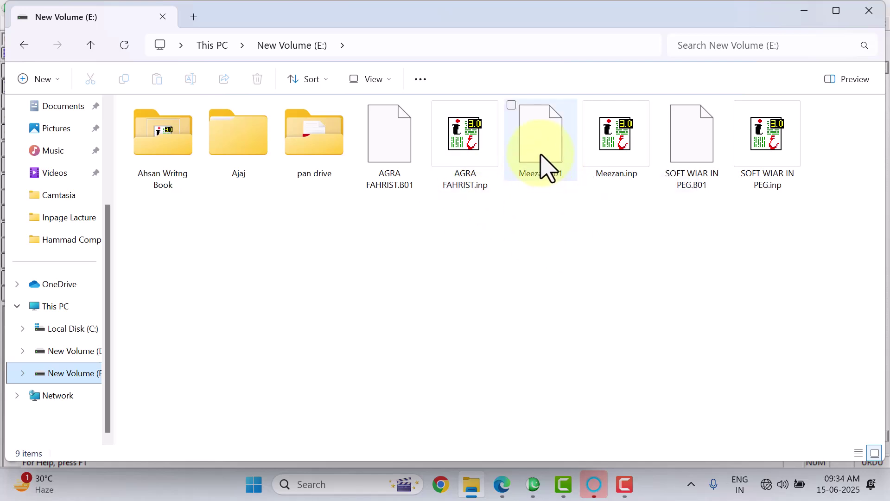
drag(540, 159, 510, 254)
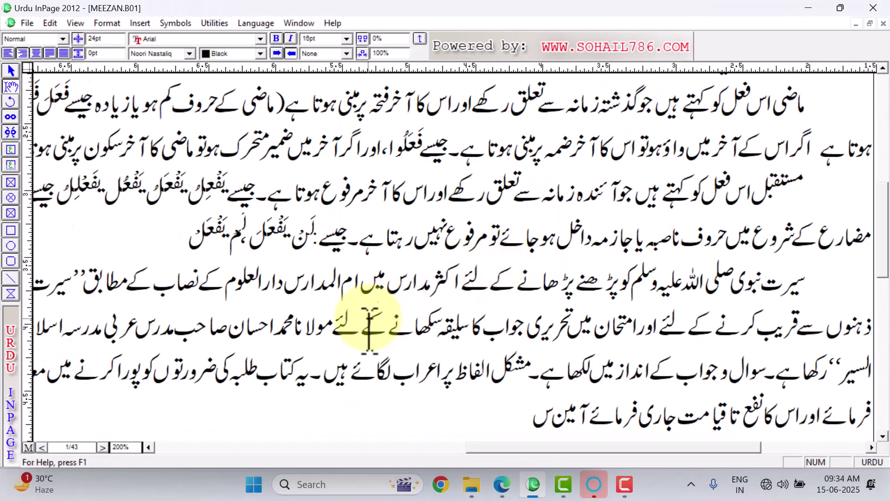
key(ctrl+0)
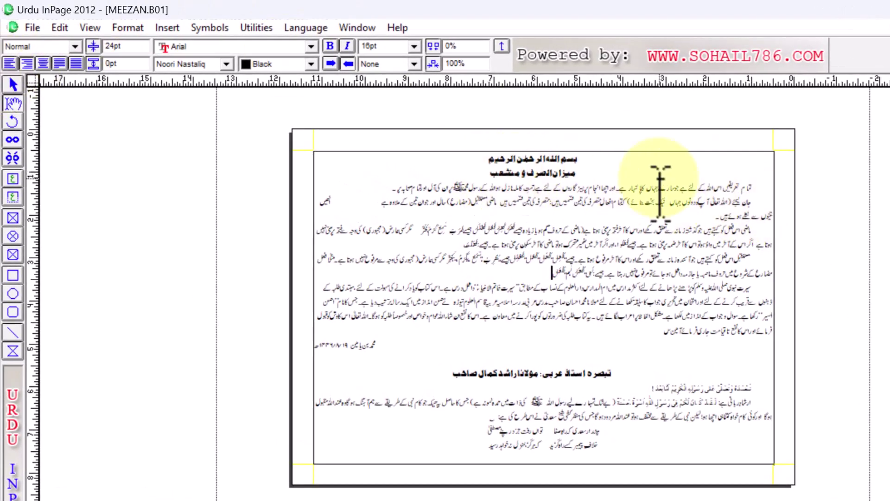
Browse drive E: and the available file types in the Open Document dialog for the backup files, and cancel
click(33, 27)
click(46, 65)
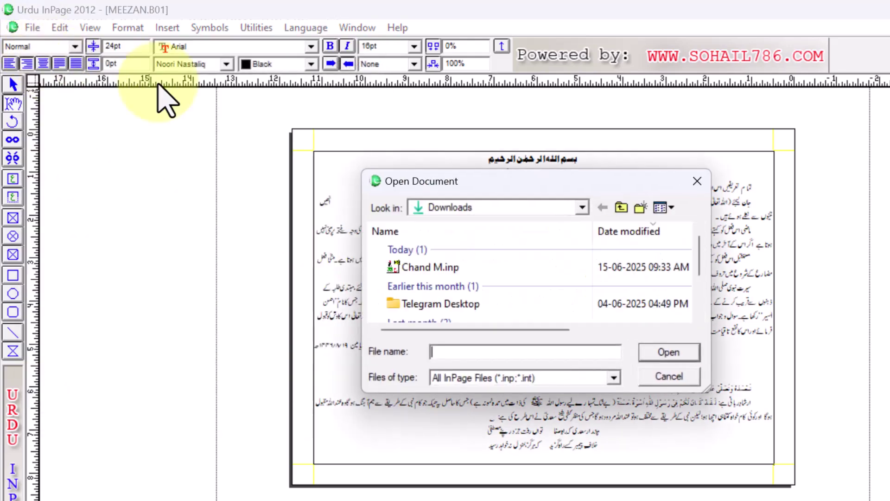
click(582, 207)
click(494, 423)
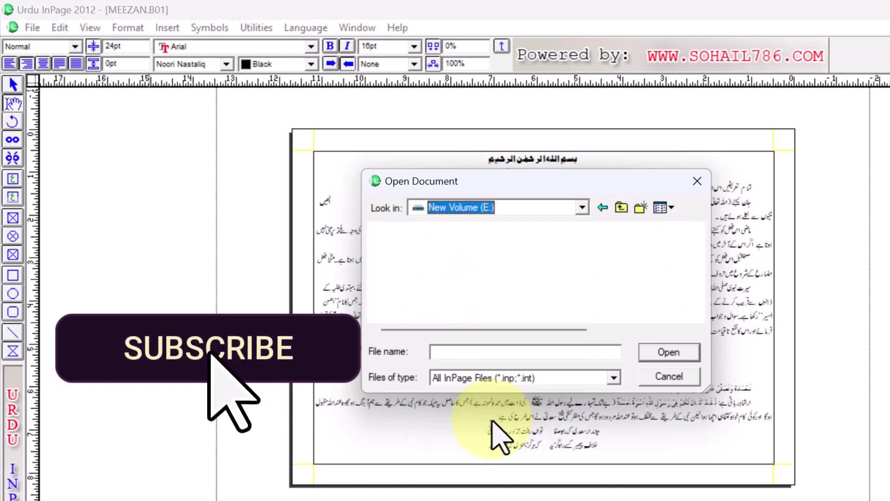
scroll(491, 306, down, 1)
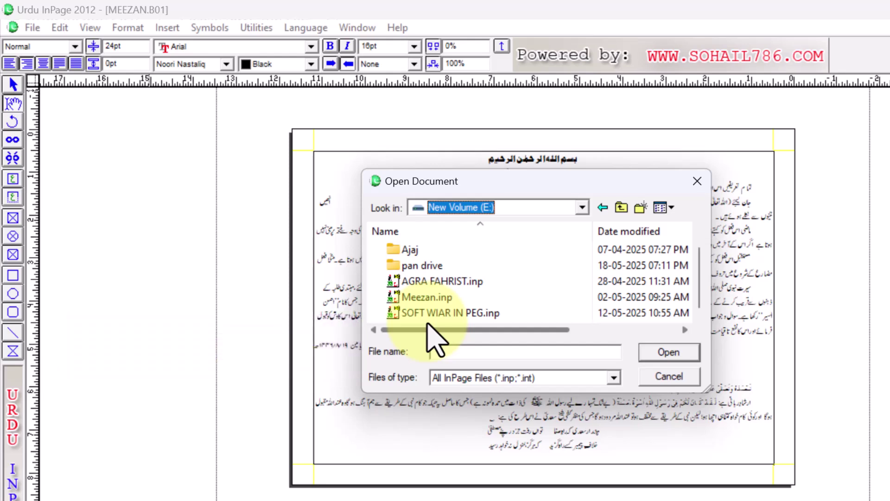
click(583, 380)
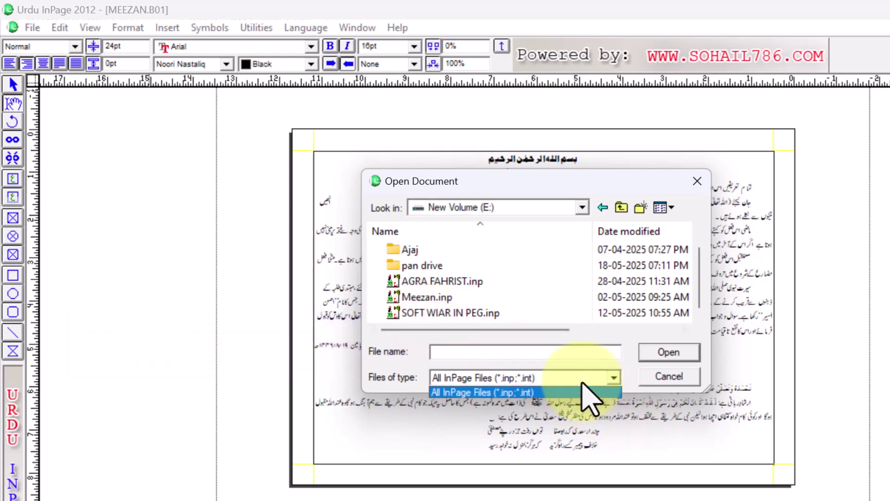
click(581, 392)
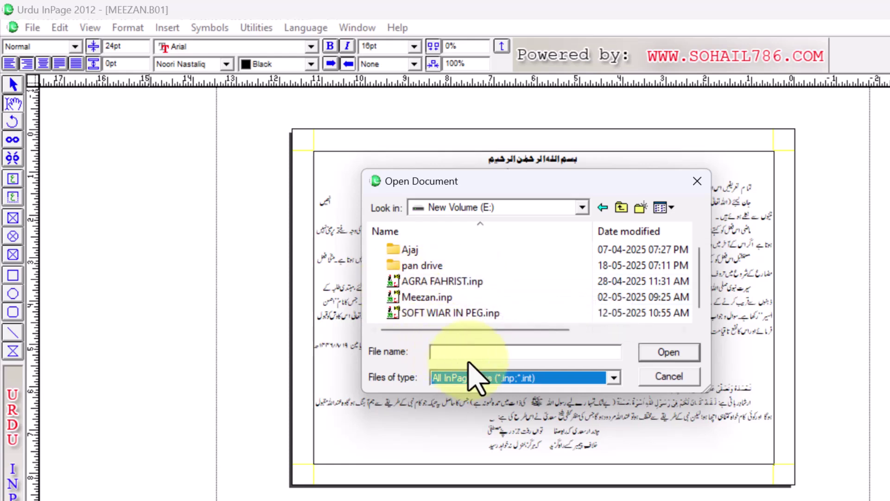
click(671, 384)
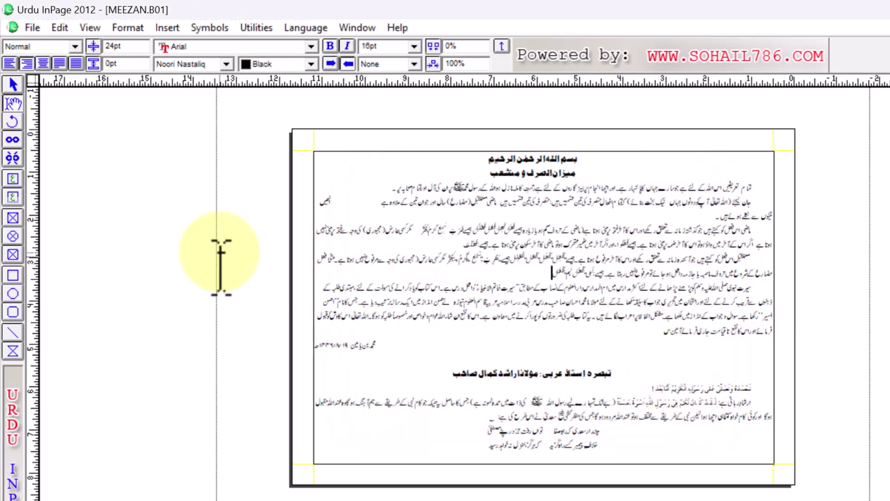
Create another new A4 portrait document with the default settings while Meezan.B01 stays open
click(32, 27)
click(50, 46)
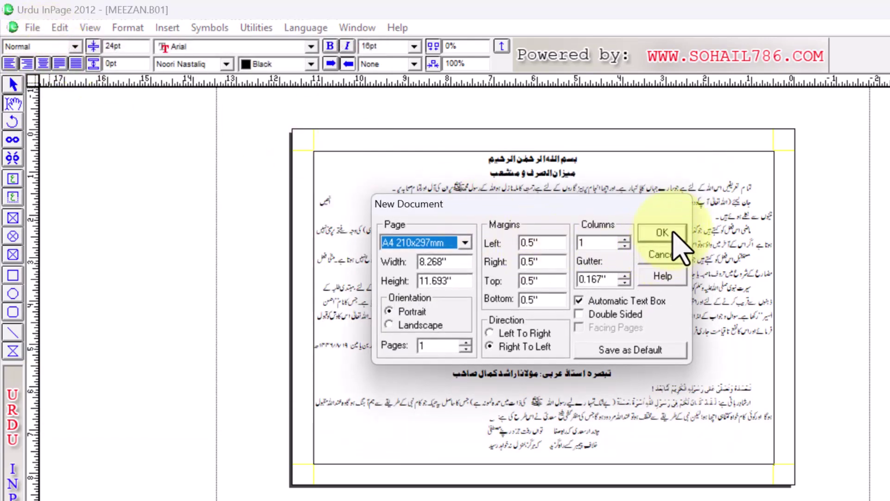
click(666, 233)
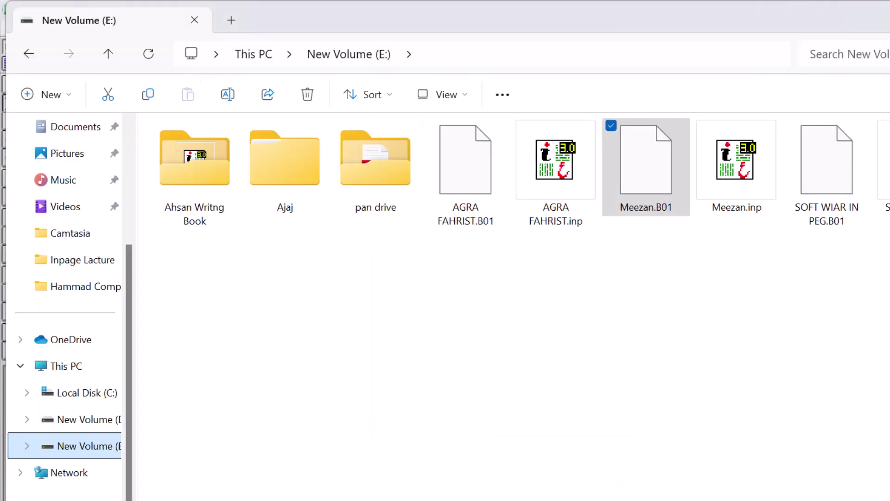
Open the backup file SOFT WIAR IN PEG.B01 from drive E: in InPage using File Explorer
click(883, 176)
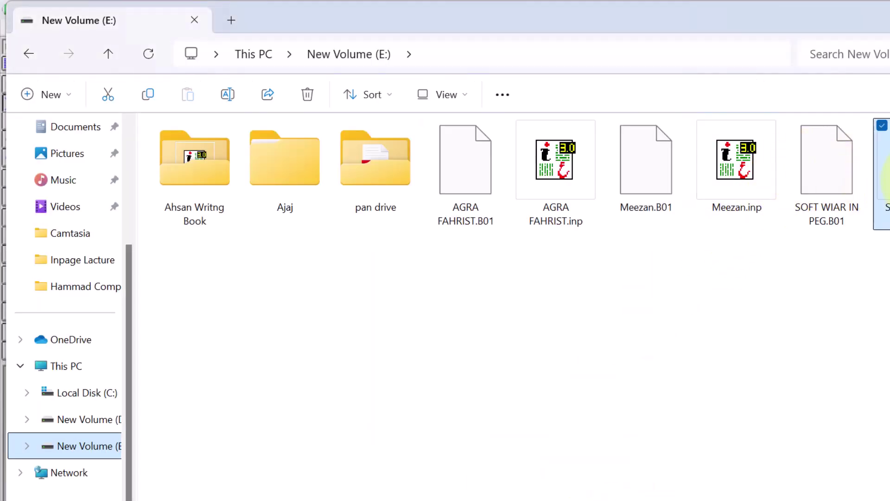
drag(824, 188, 621, 314)
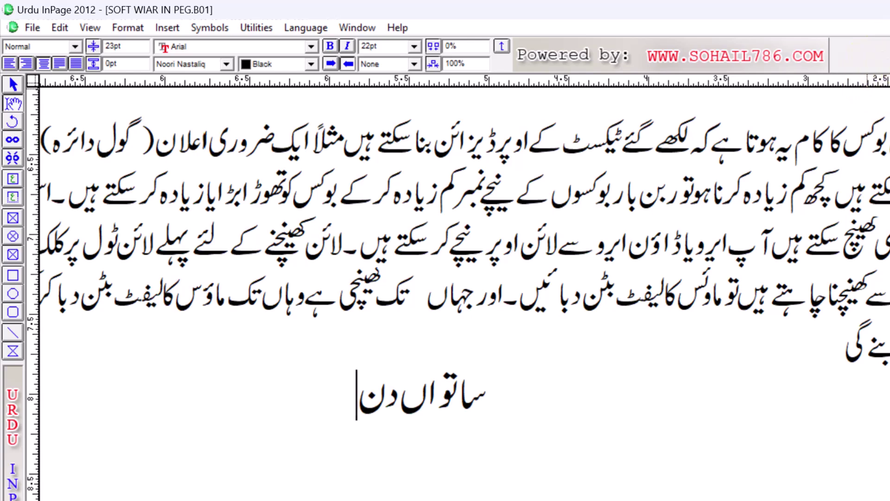
Close SOFT WIAR IN PEG.B01, the newest untitled document and MEEZAN.B01
key(ctrl+w)
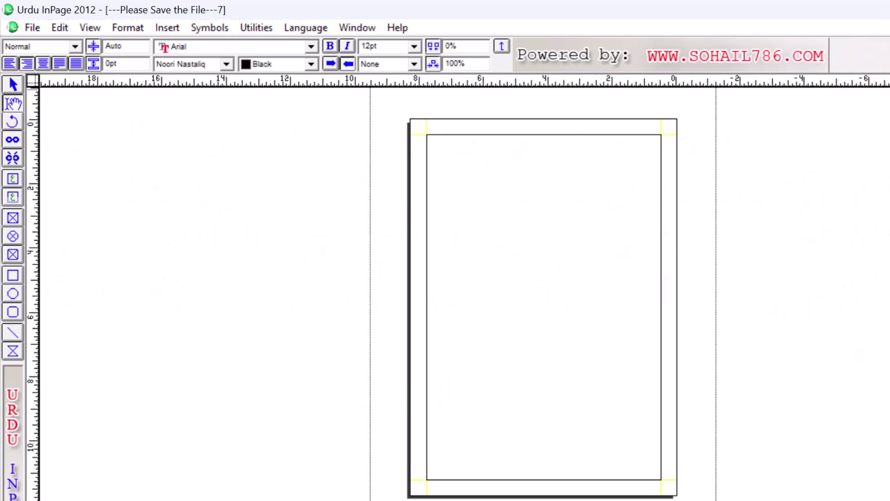
key(ctrl+w)
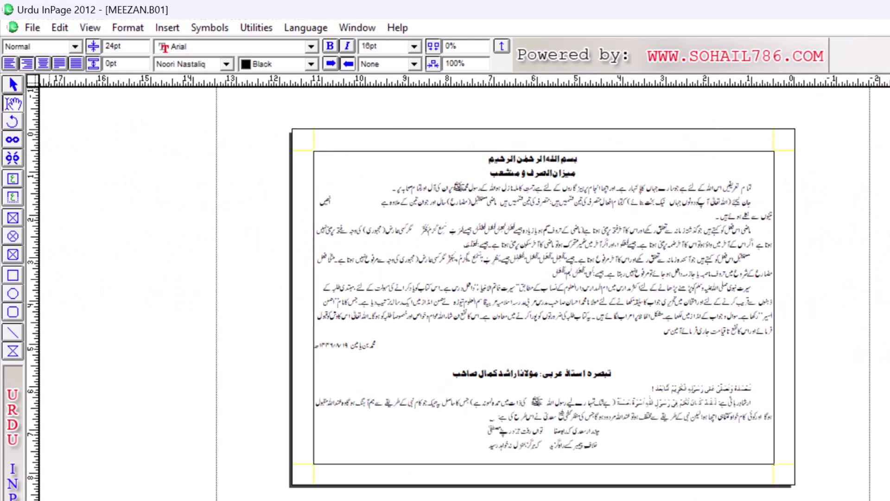
key(ctrl+w)
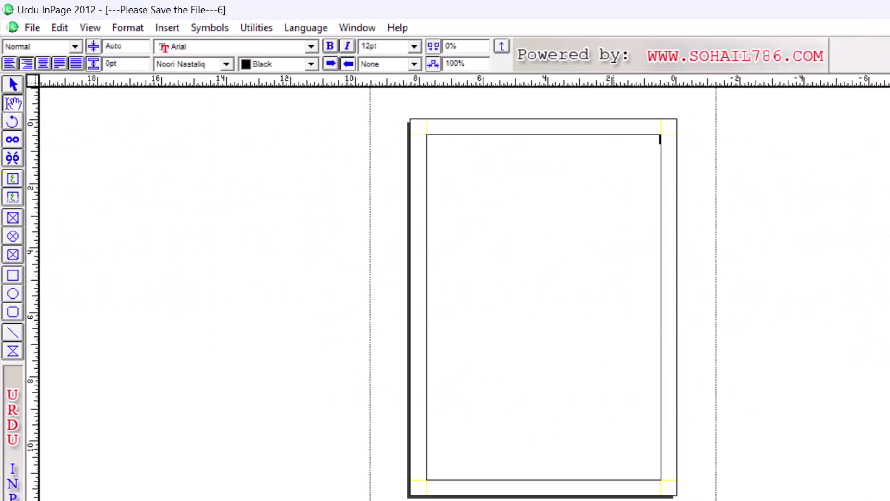
Open the document preferences for the blank untitled document
click(60, 28)
mouse_move(241, 354)
click(330, 383)
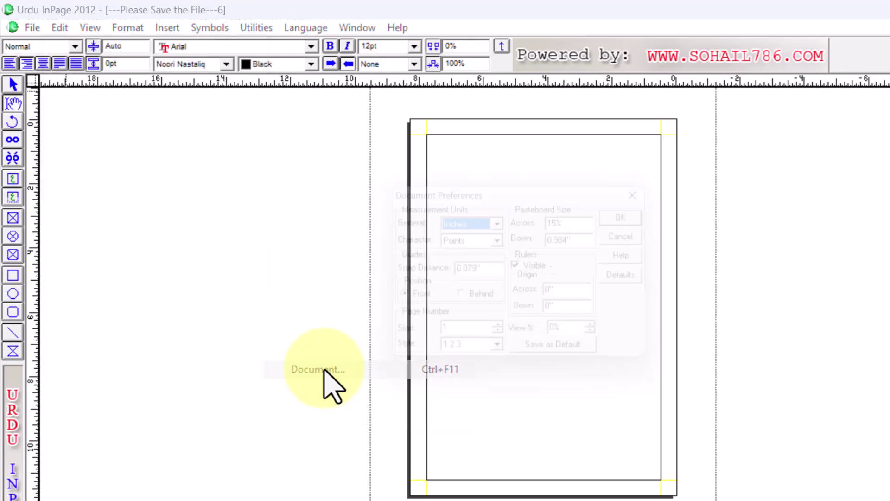